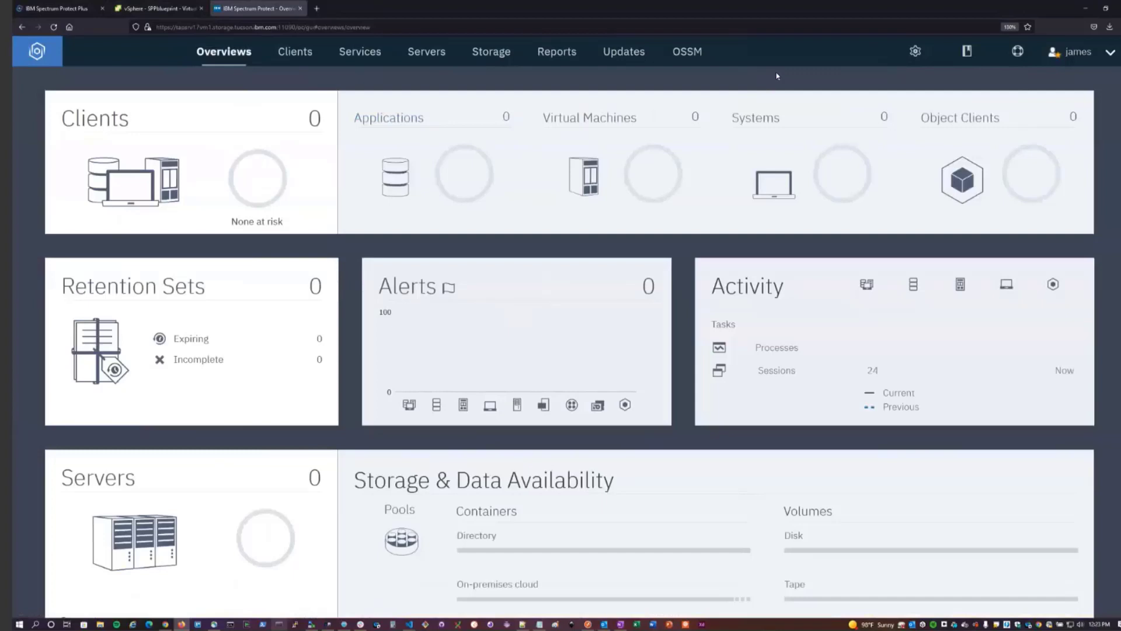
- Go to the Open Snap Store Manager page and open the Add OSSM dialog with '+ Monitor OSSM'
left_click(686, 57)
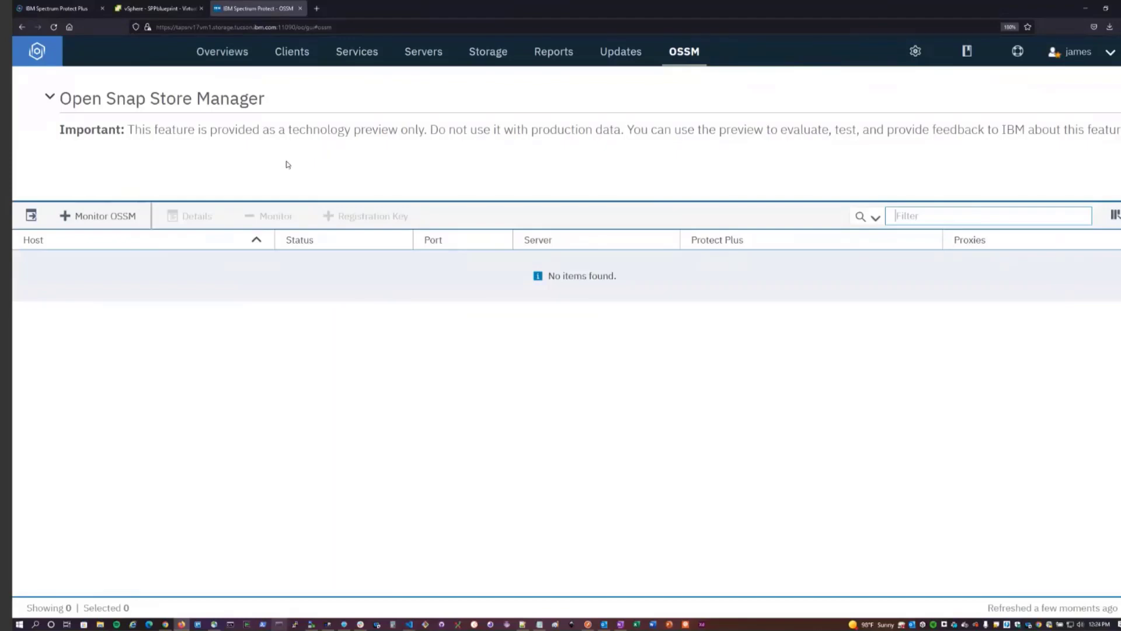
left_click(177, 37)
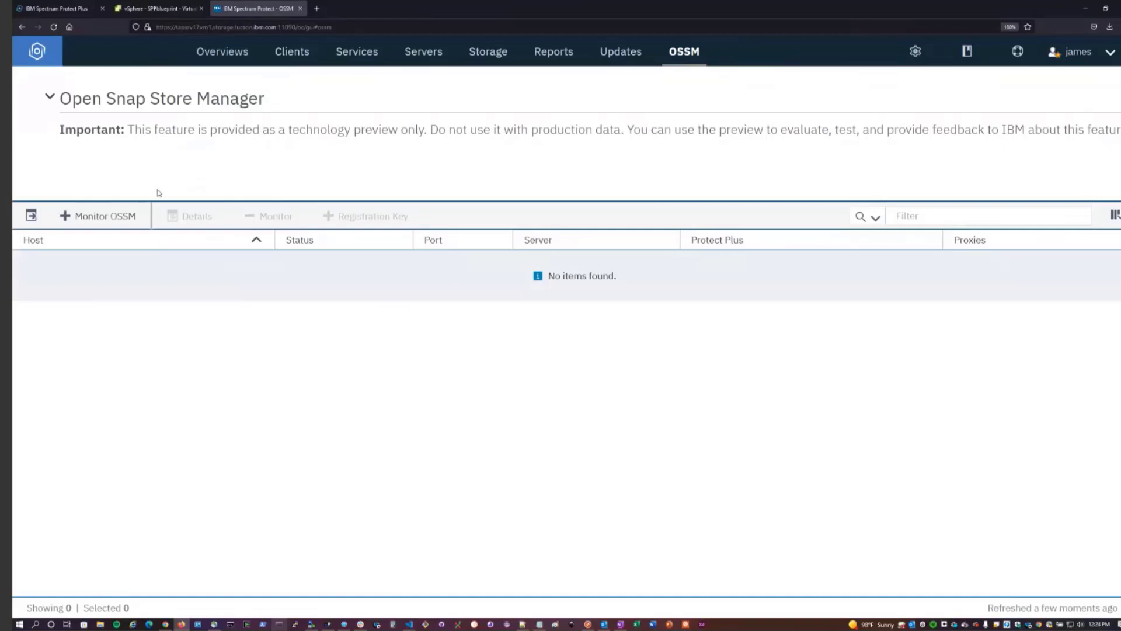
- Add OSSM host tapsrv17vm1.storage.tucson.ibm.com with the account password and accept its certificate
left_click(103, 223)
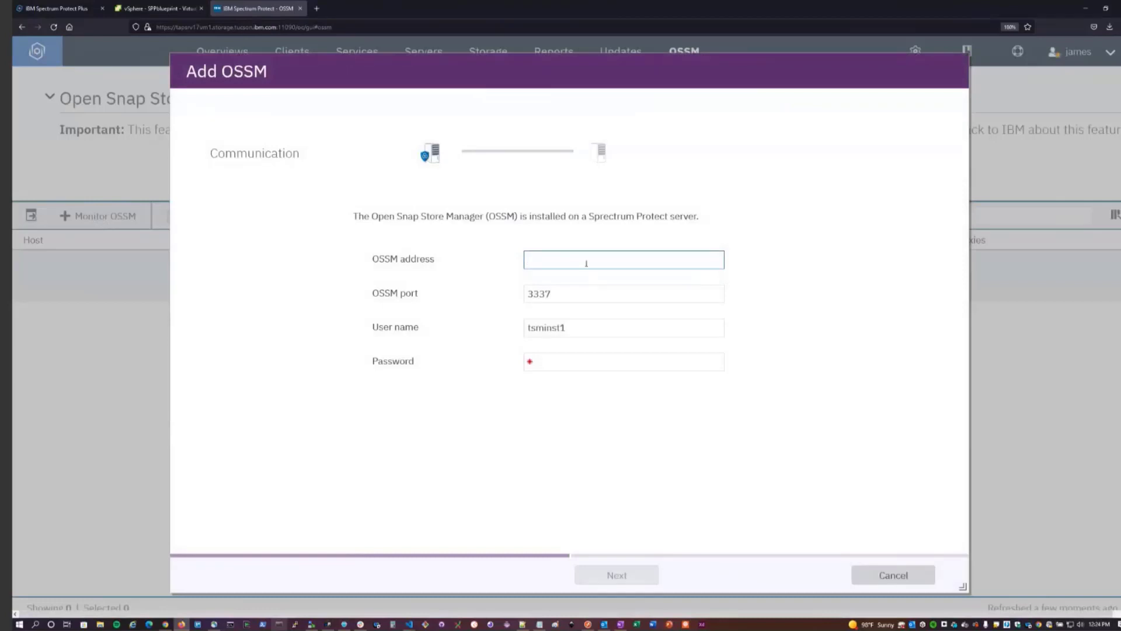
type("tapsrv17vm1.storage.t")
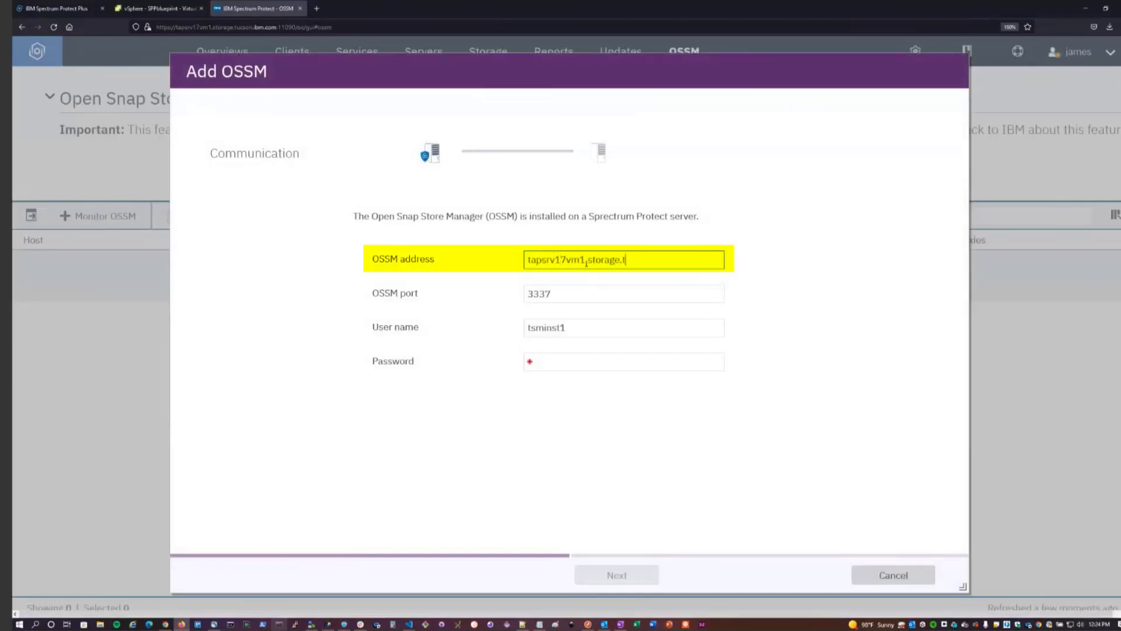
type("ucson.ibm.com")
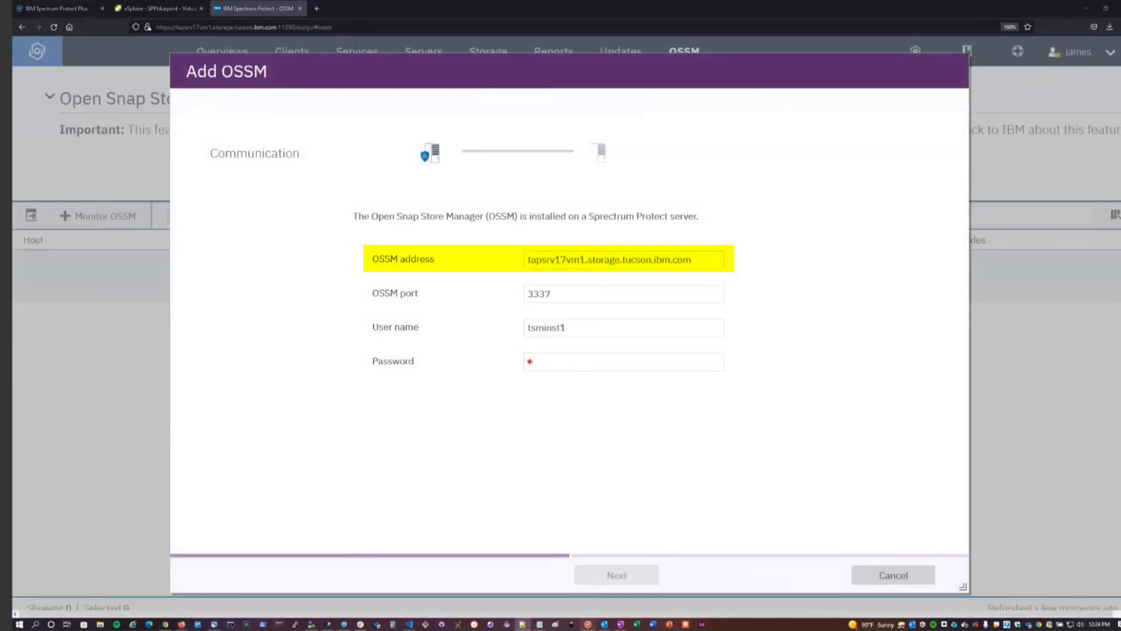
left_click(569, 329)
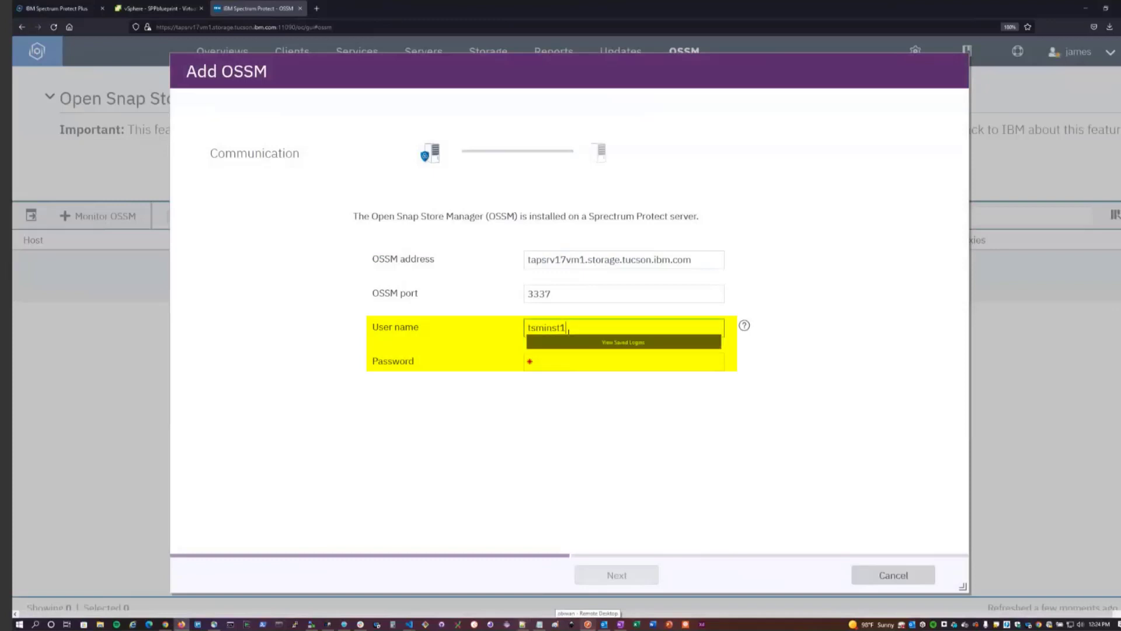
left_click(496, 352)
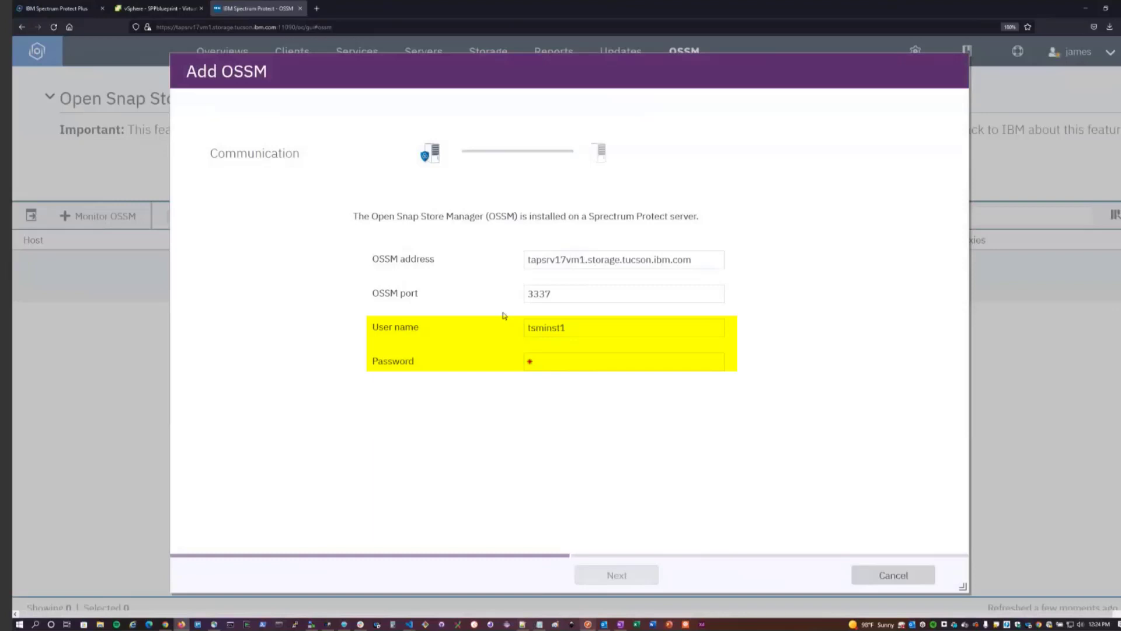
key("ctrl+v")
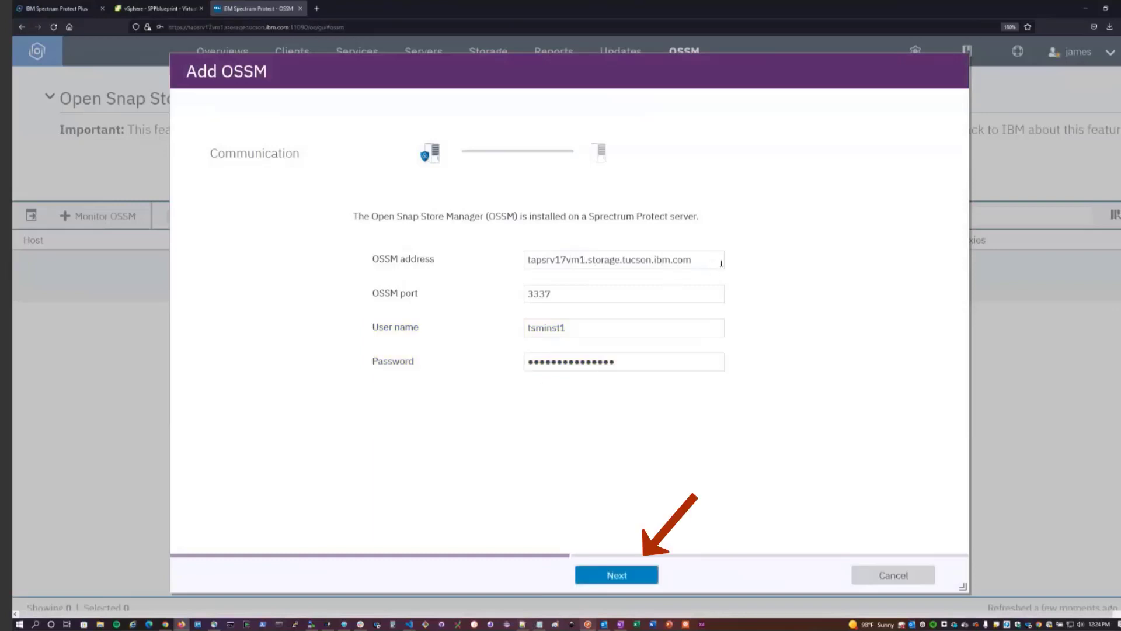
left_click(639, 576)
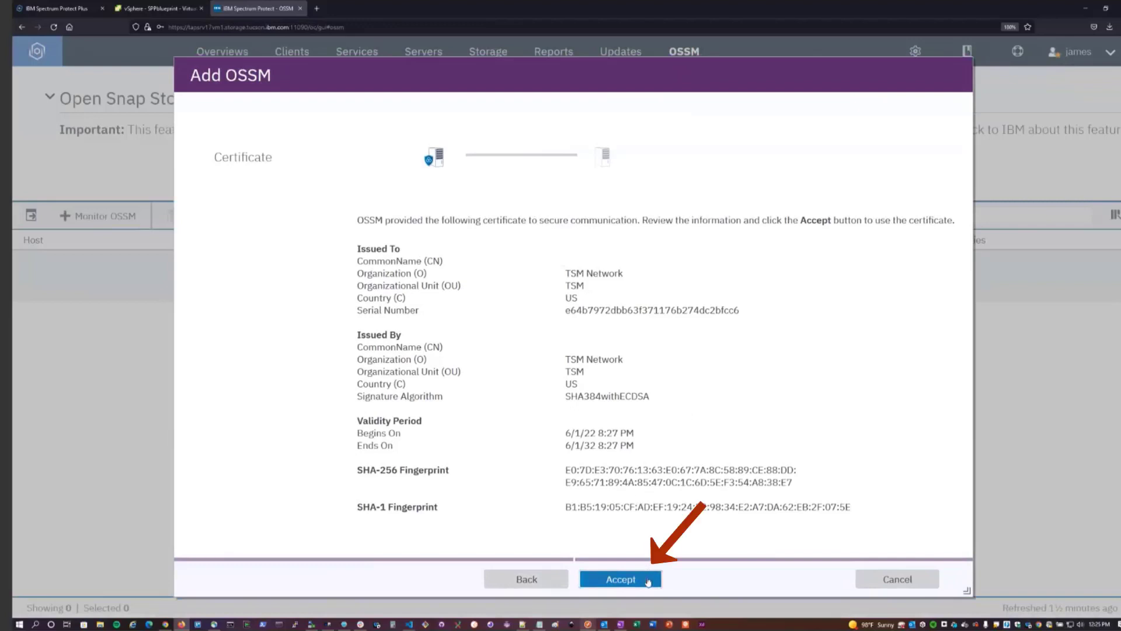
left_click(648, 580)
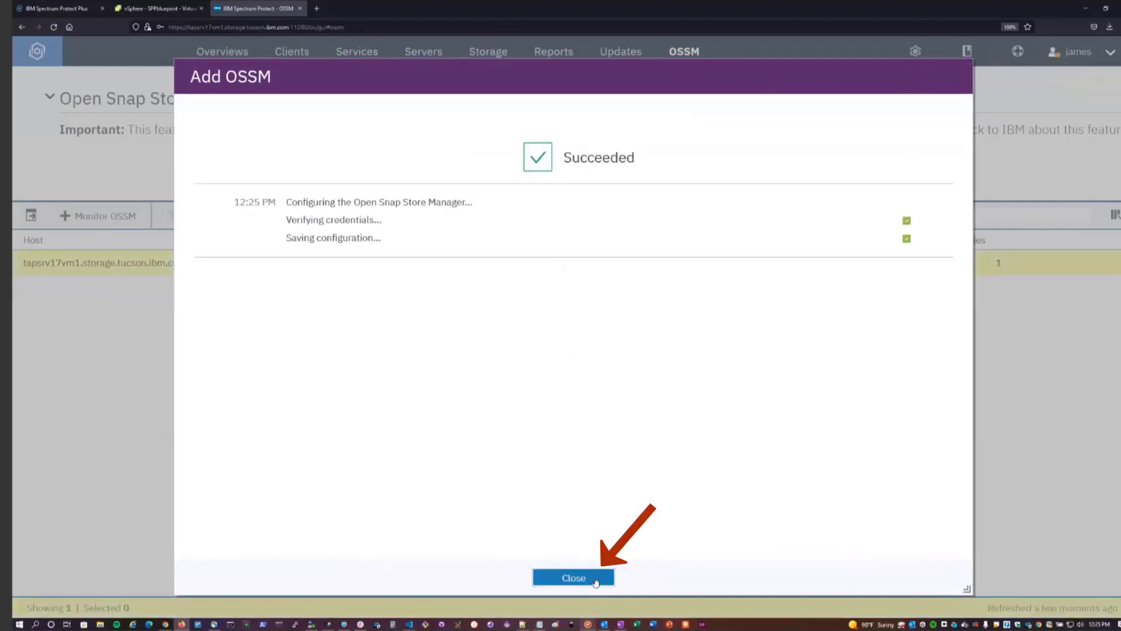
left_click(596, 580)
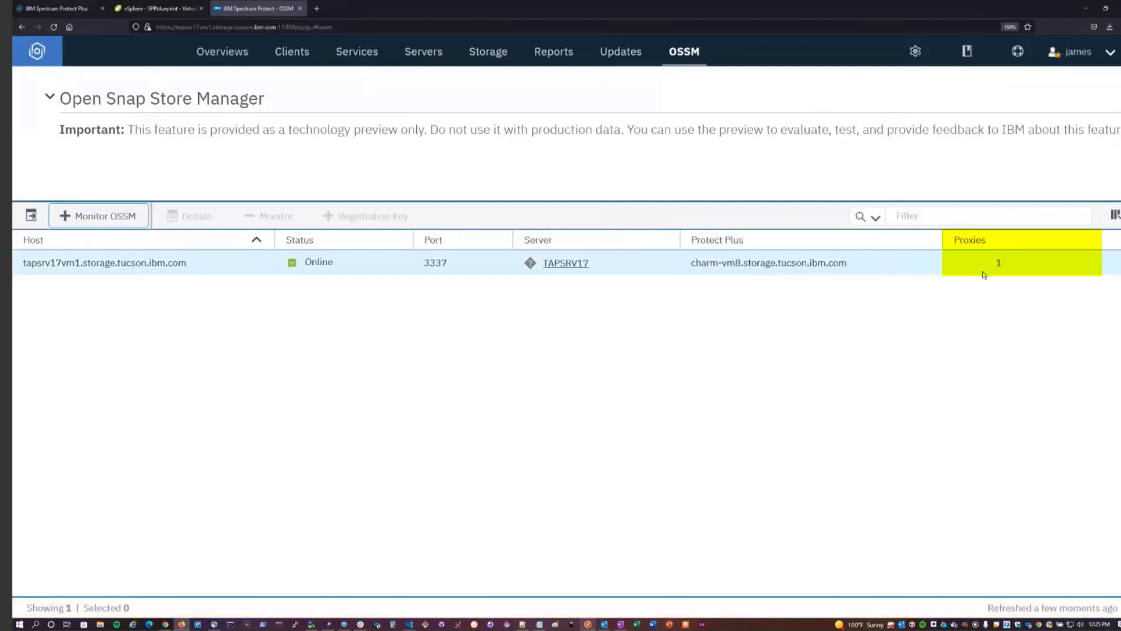
- Open Details for the tapsrv17vm1 OSSM and inspect its single Normal proxy entry
right_click(118, 263)
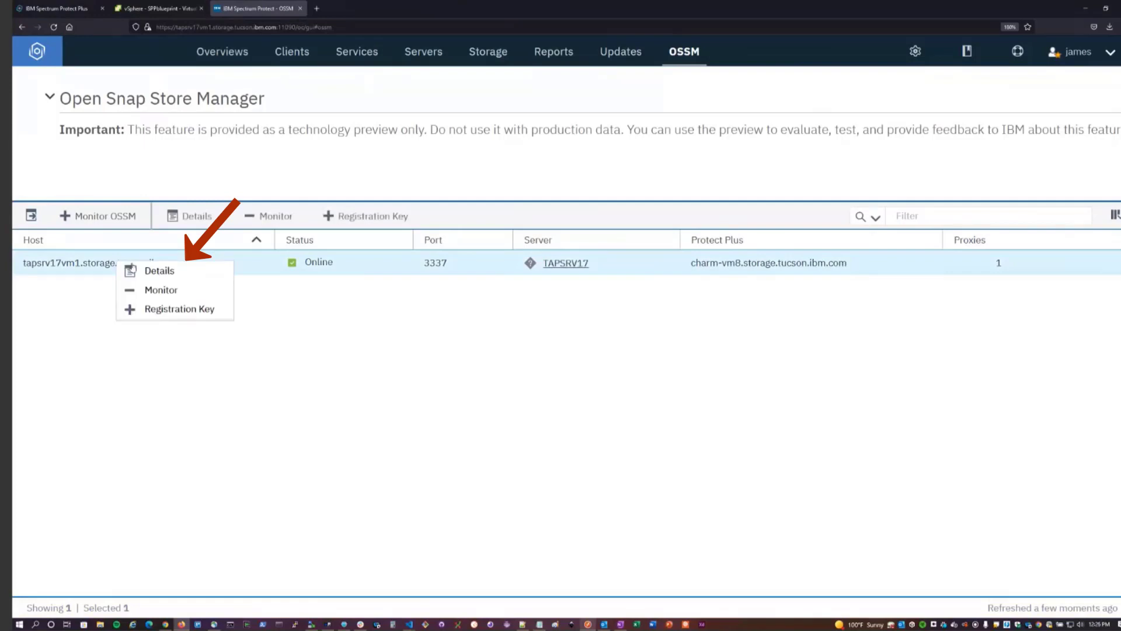
left_click(163, 275)
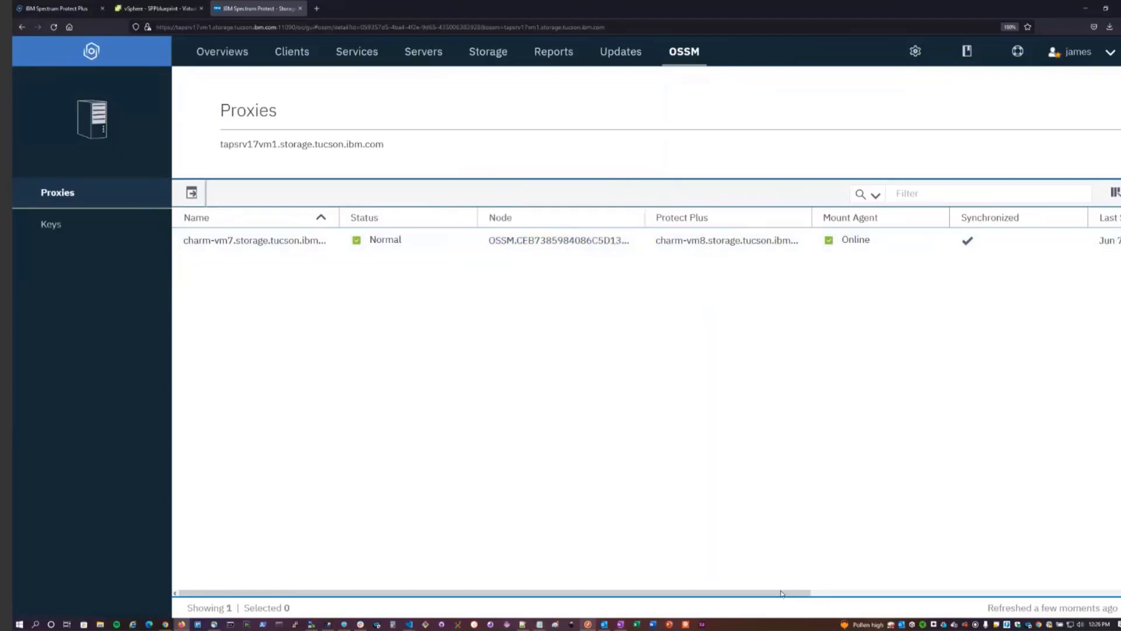
left_click_drag(777, 592, 1083, 592)
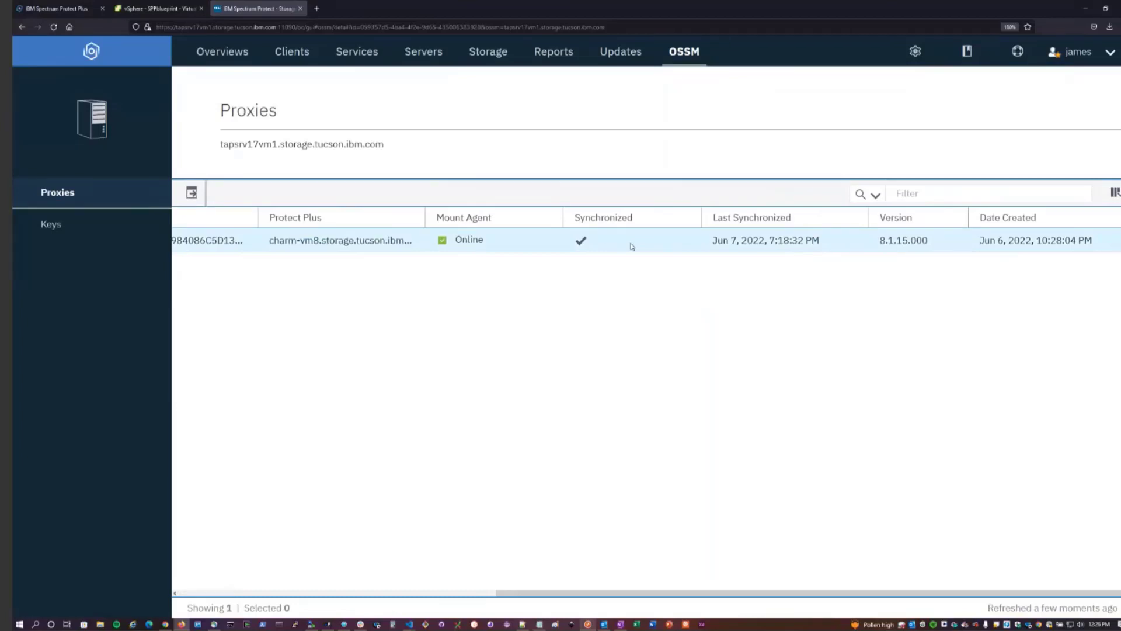
scroll(423, 247, "left", 5)
left_click(424, 247)
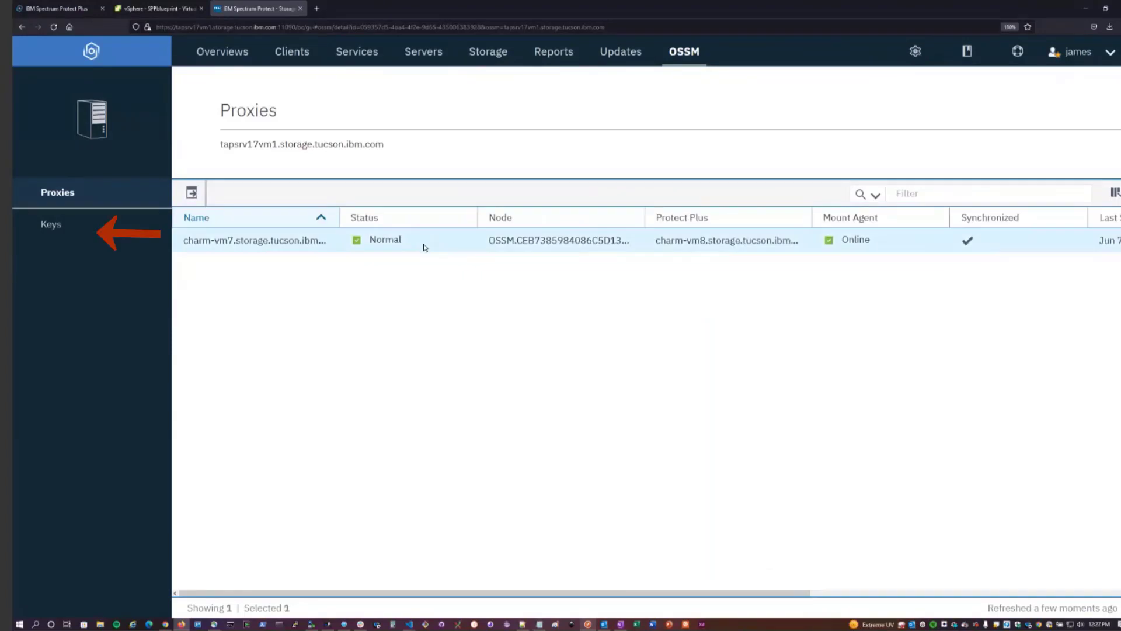
- Show the tapsrv17vm1 Keys list with its one API key created Jun 6, 2022
left_click(56, 231)
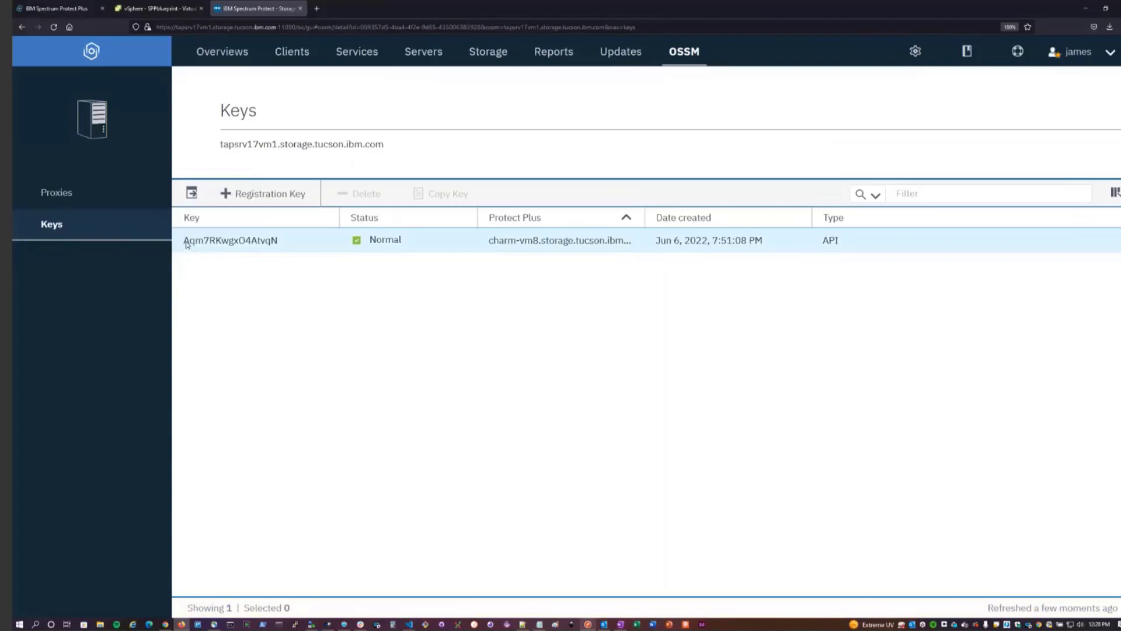
- Select the existing API key row and bring up its Delete / Copy Key menu
left_click_drag(186, 245, 278, 245)
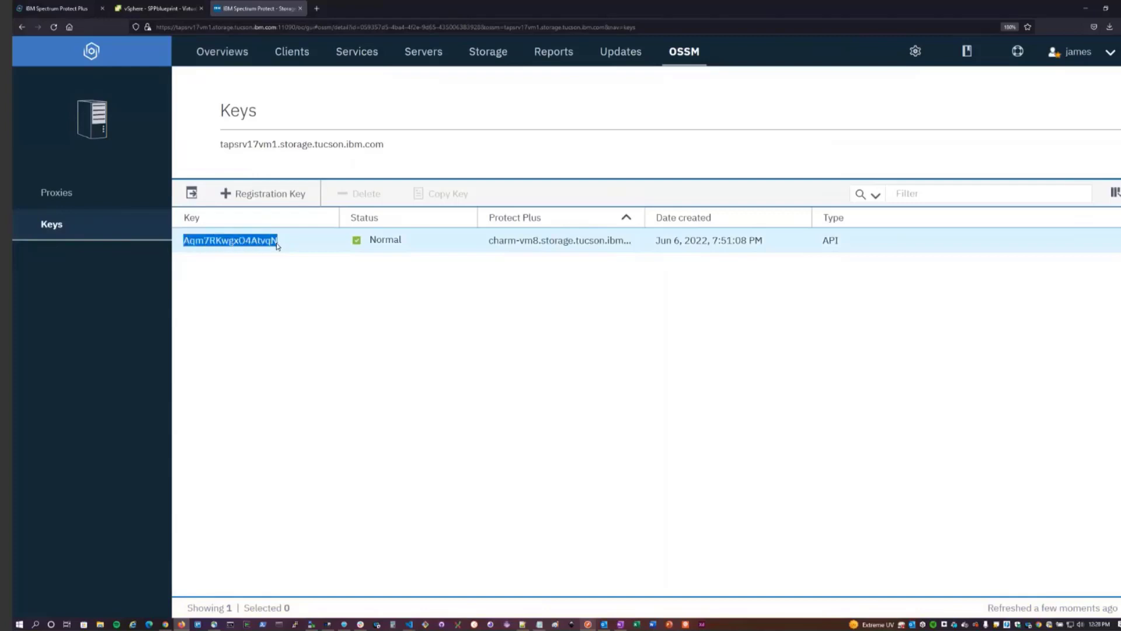
left_click(279, 245)
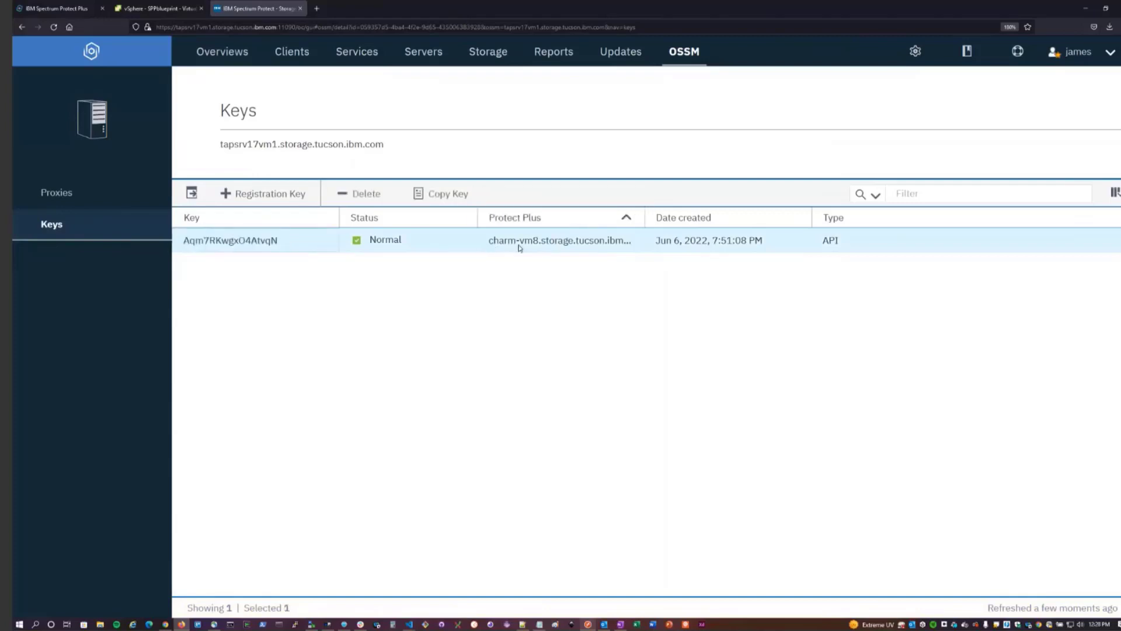
left_click_drag(489, 242, 627, 242)
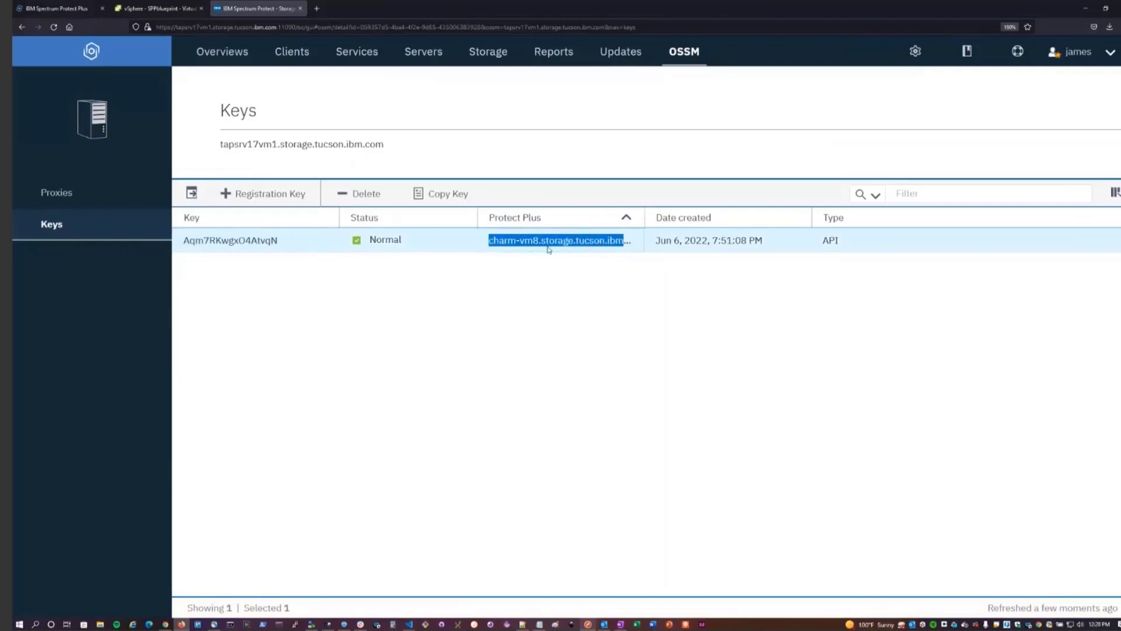
left_click(543, 282)
right_click(320, 248)
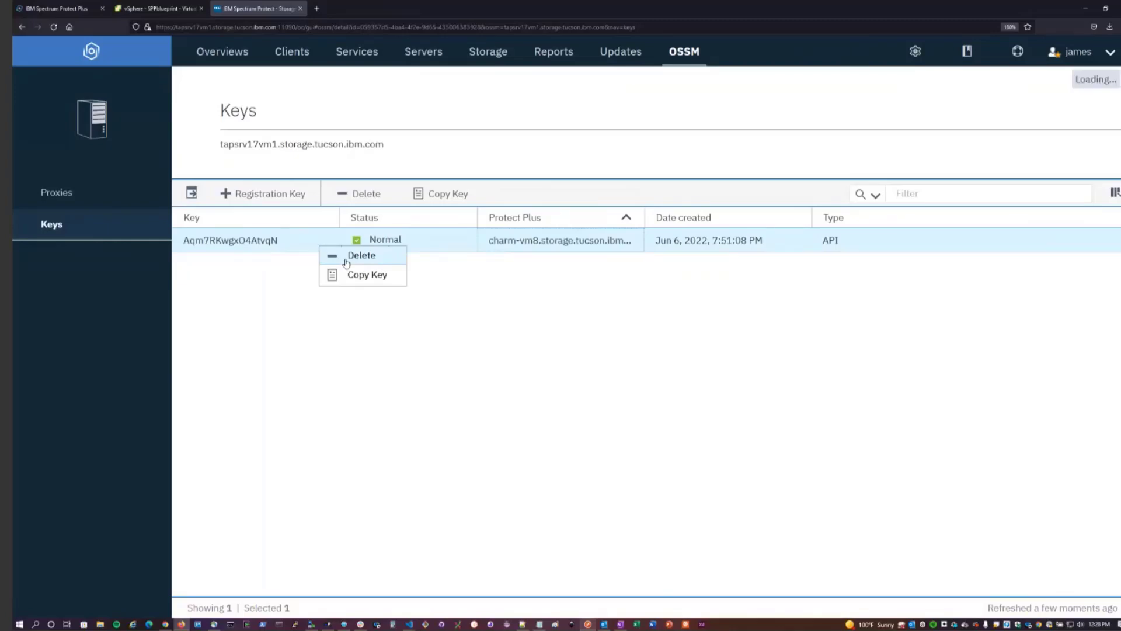
- Create a new registration key and widen the Key column to show full keys
left_click(270, 282)
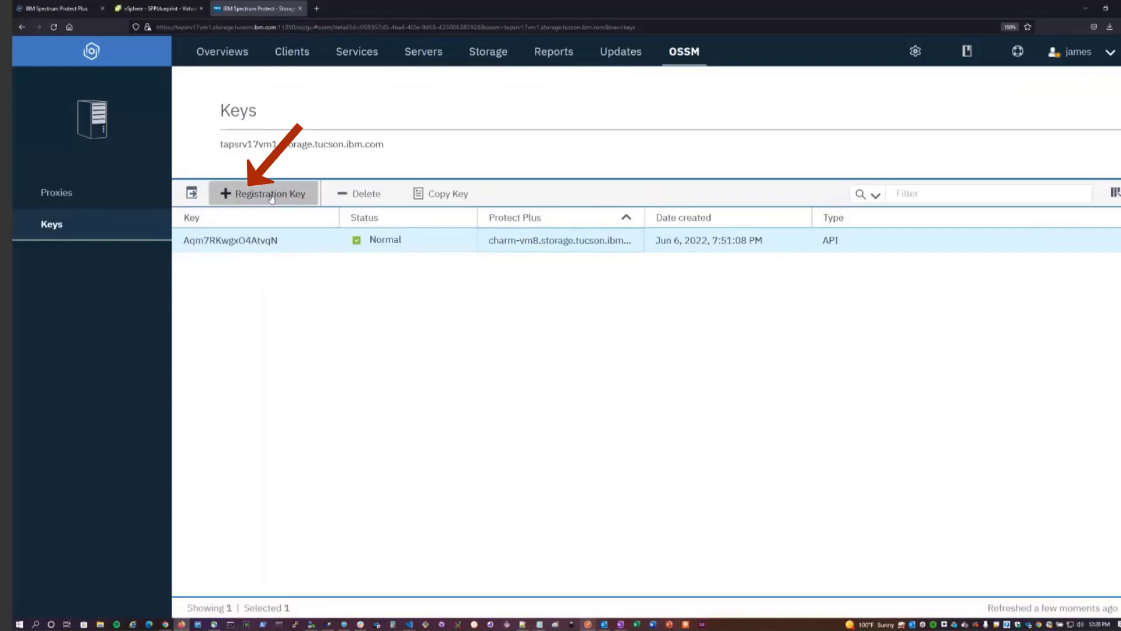
left_click(264, 195)
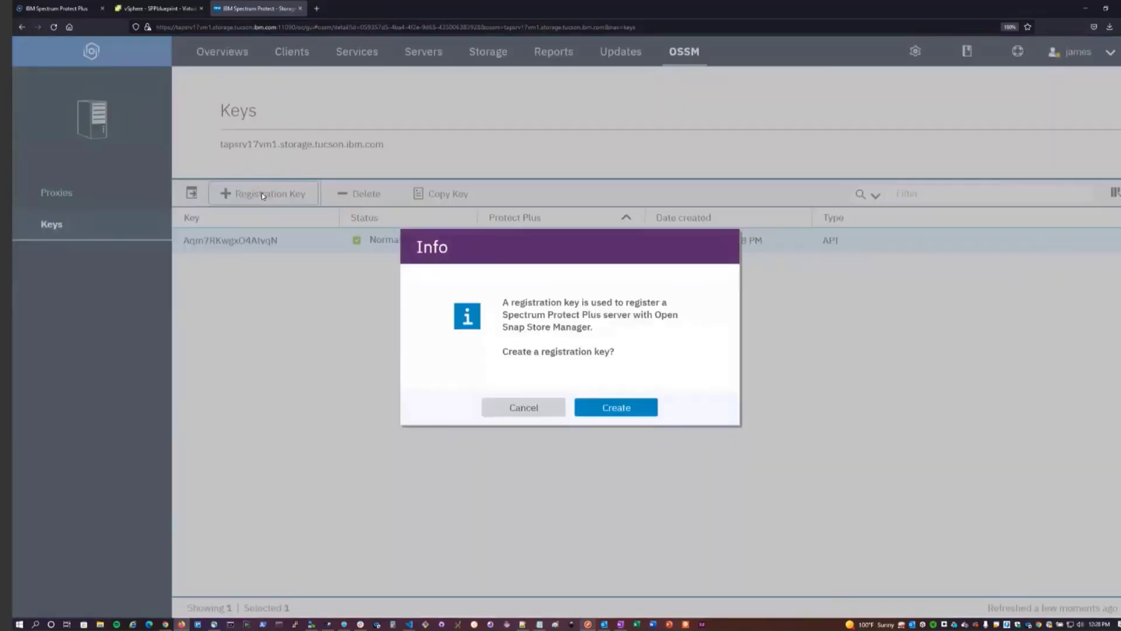
left_click(628, 409)
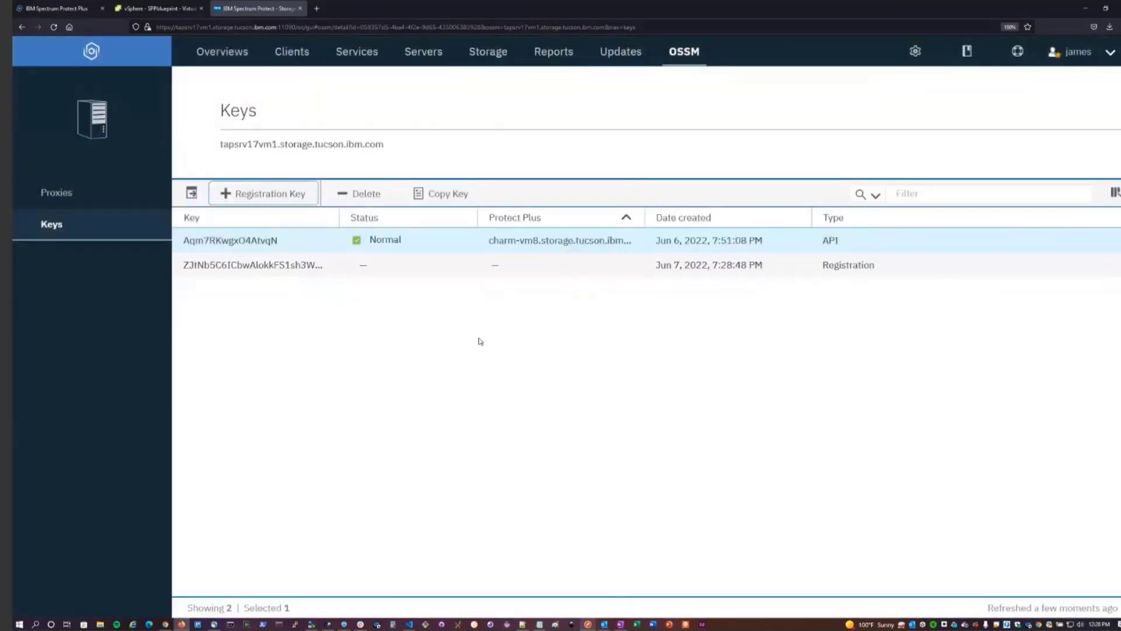
left_click_drag(341, 217, 483, 220)
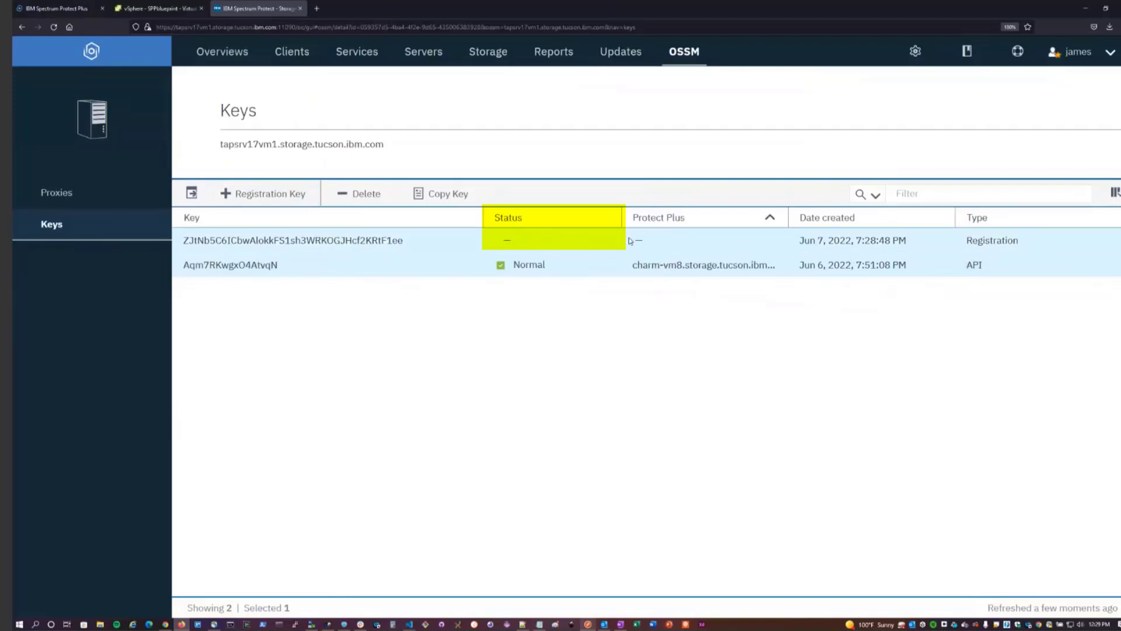
- Copy the new registration key, then bring up the tapsrv17vm1 host's actions on the OSSM page
left_click(493, 244)
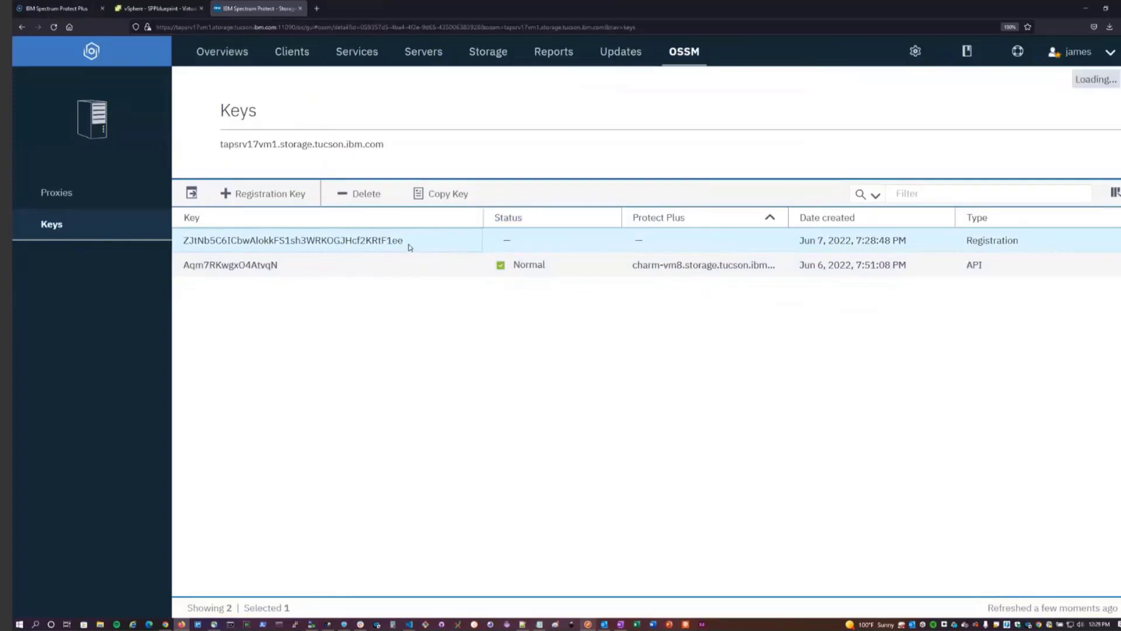
left_click(439, 195)
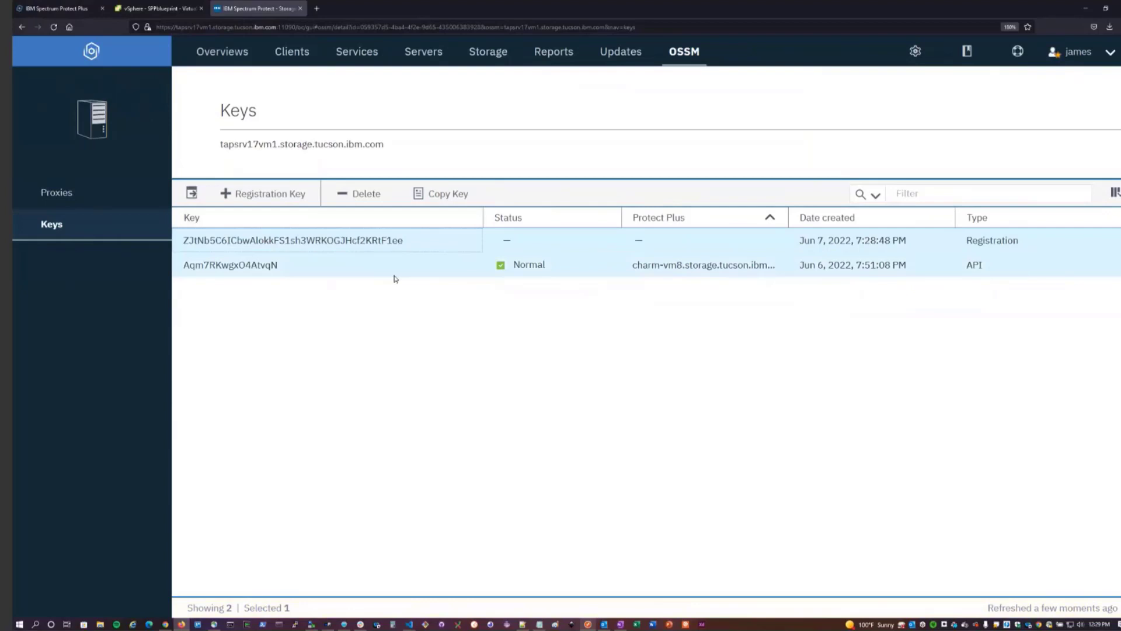
left_click(471, 273)
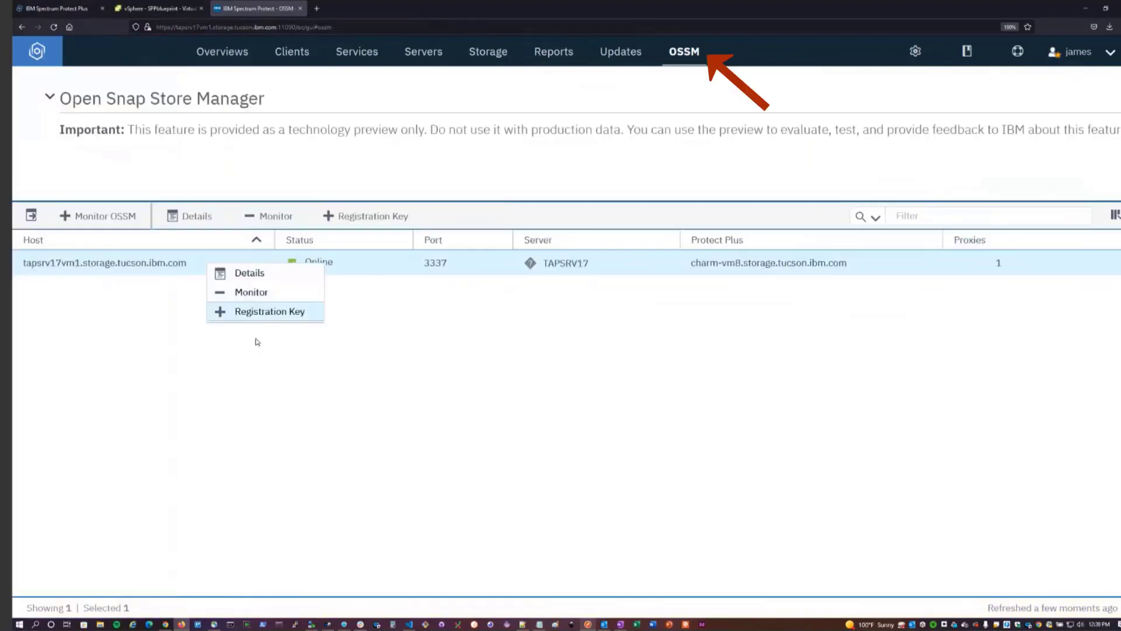
left_click(205, 347)
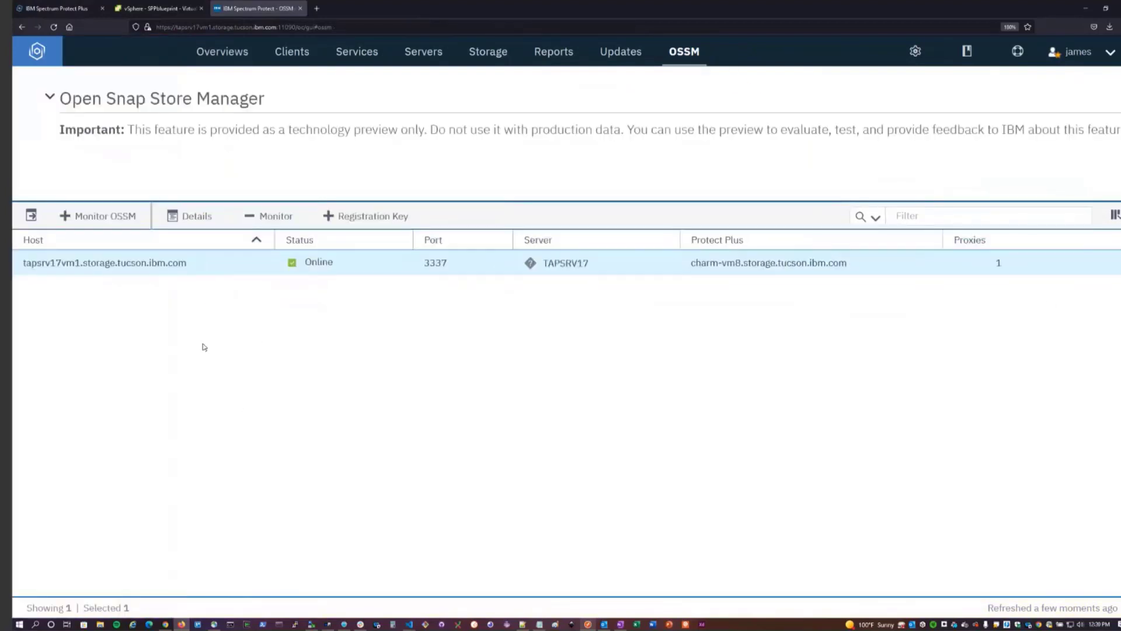
right_click(222, 267)
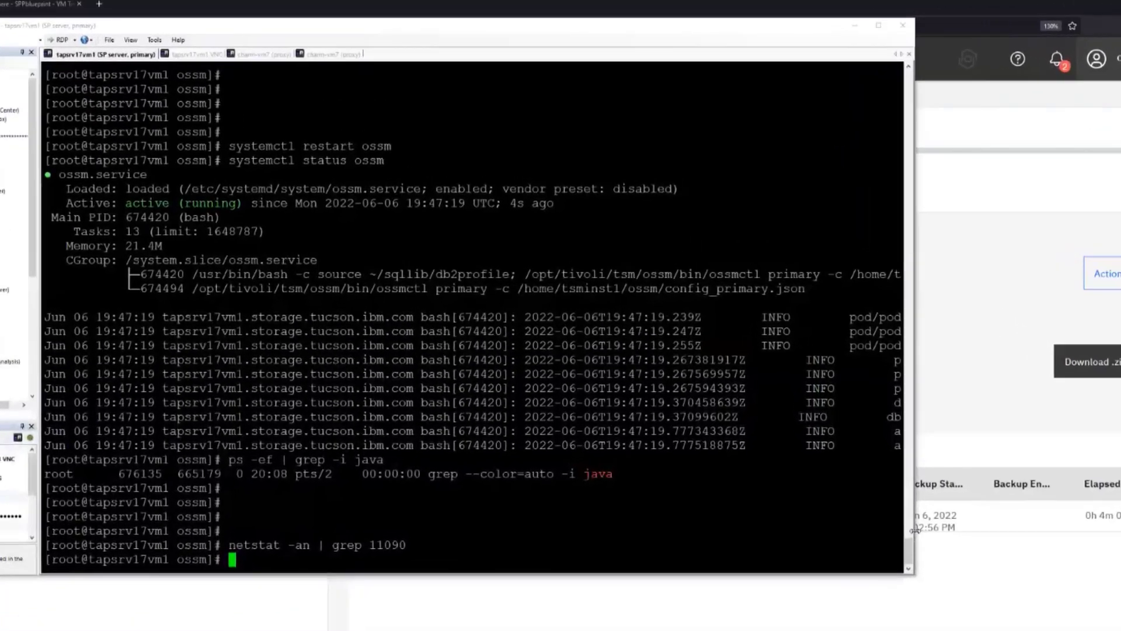
- Log in with dsmadmc and run q node ossm*, noting the node's unique id and policy domain
type("dsmadmc")
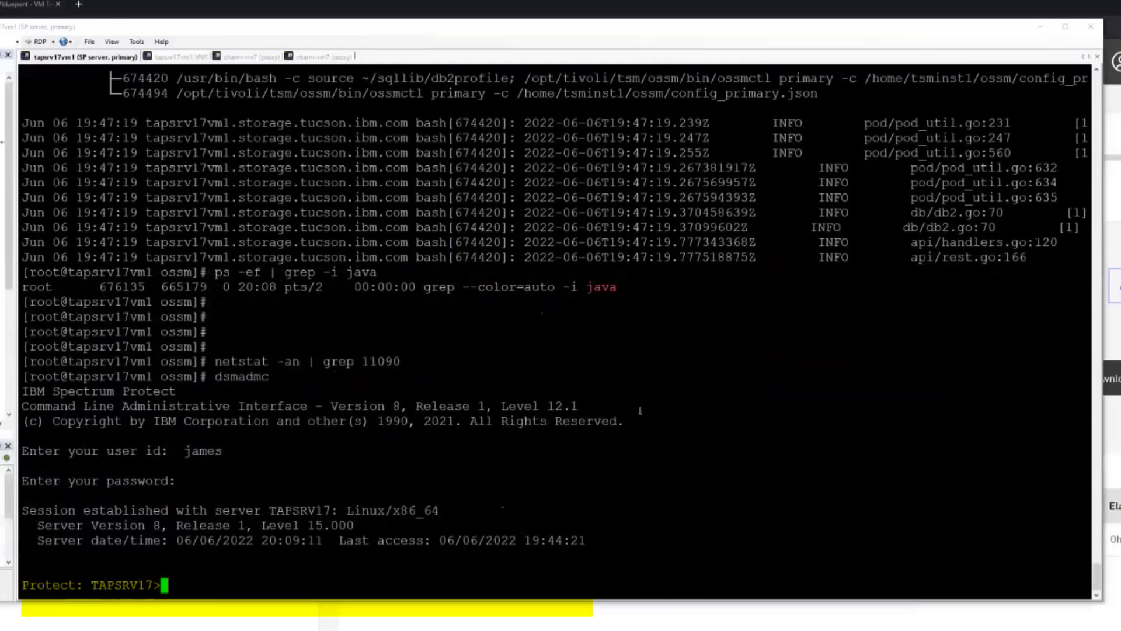
type("q node ossm*")
key("Return")
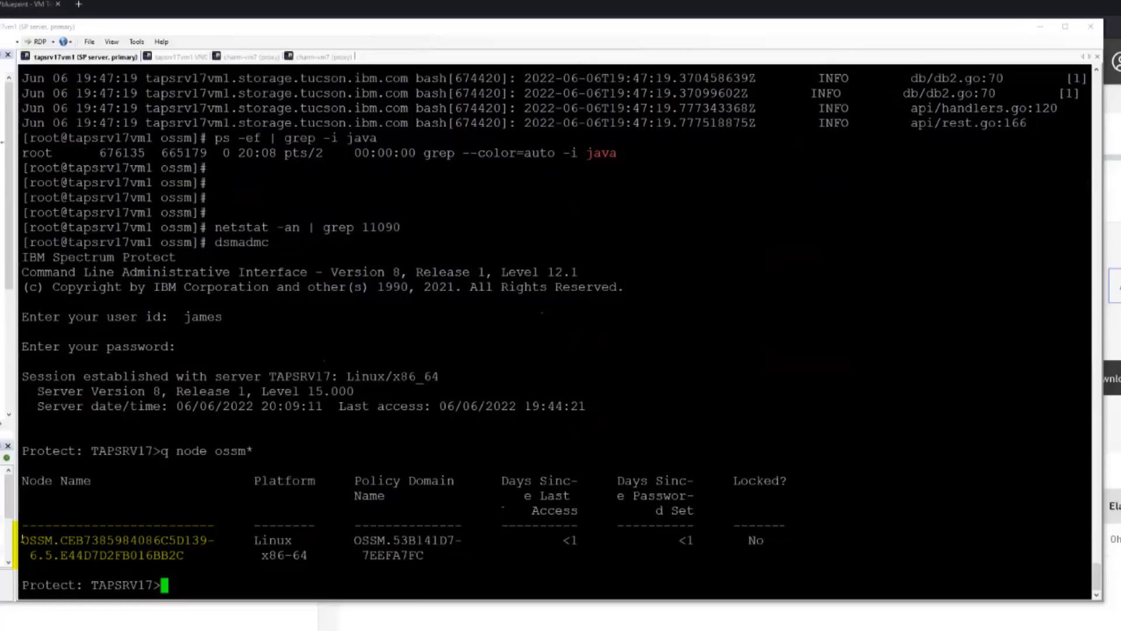
left_click_drag(22, 538, 67, 540)
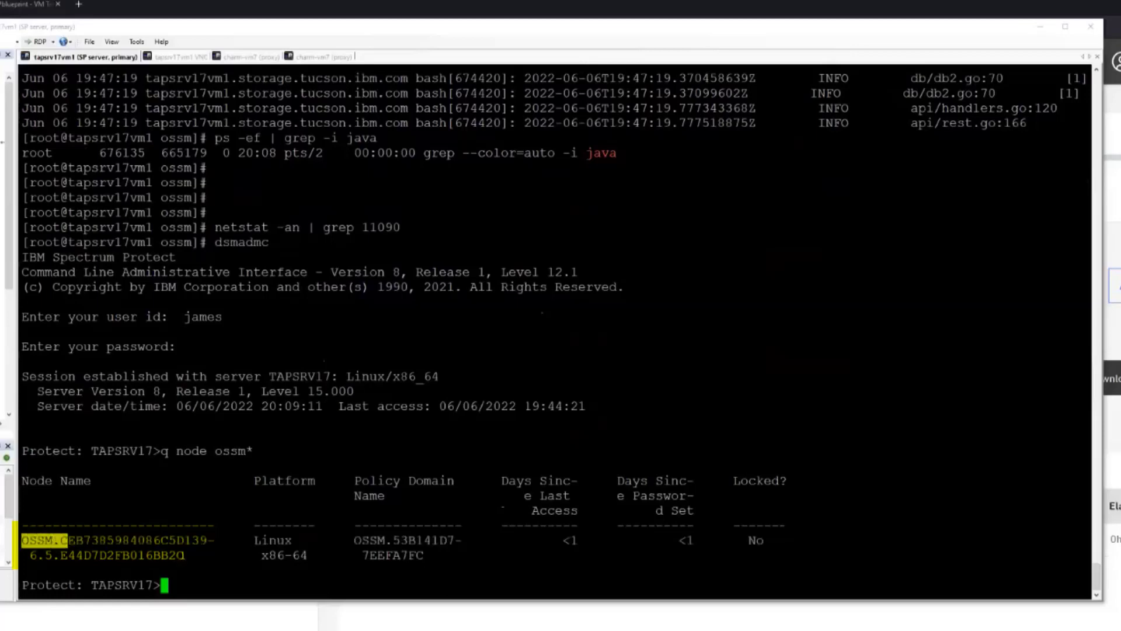
left_click(182, 554)
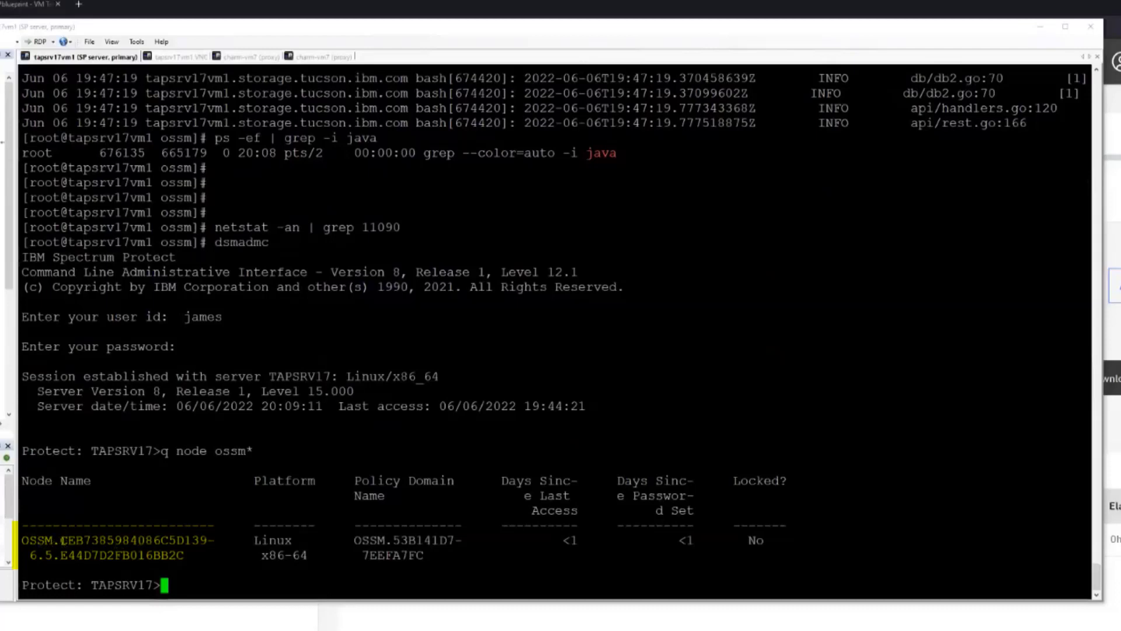
left_click_drag(60, 539, 207, 539)
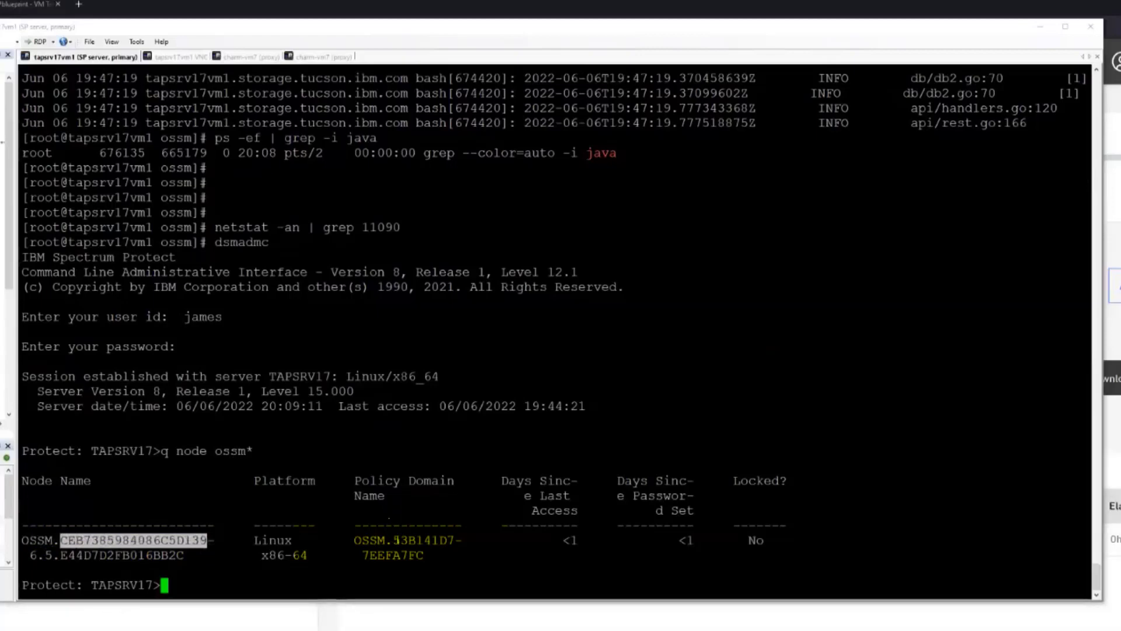
left_click_drag(386, 540, 421, 545)
left_click(418, 545)
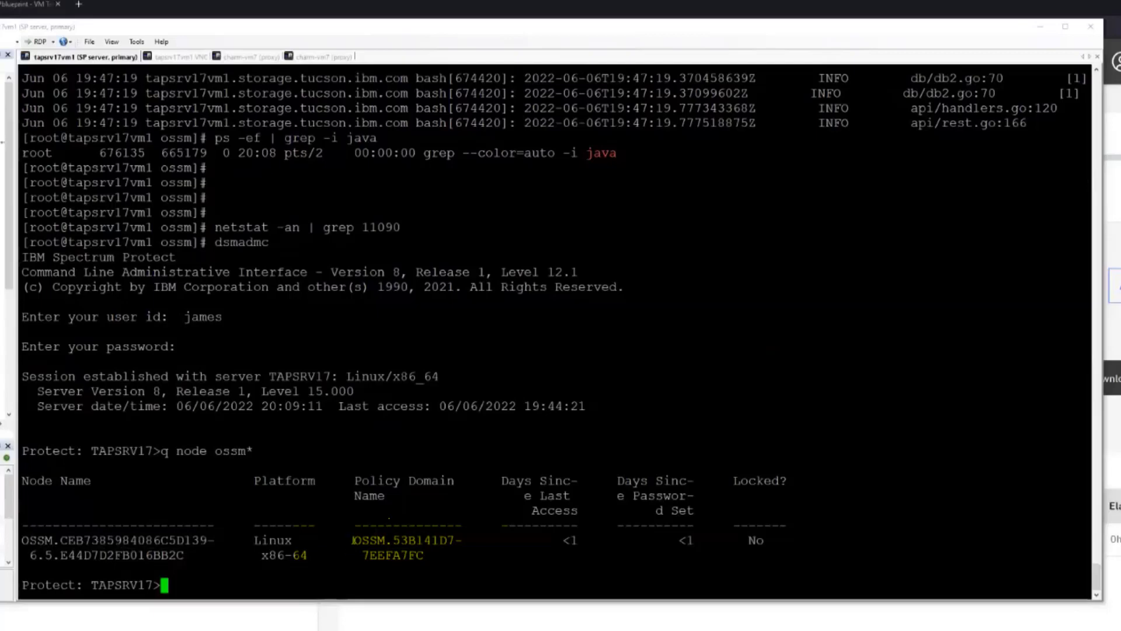
left_click_drag(352, 539, 389, 542)
left_click(470, 533)
- Query the OSSM.53B141D77EEFA7FC standard copy group with f=d, showing destination OSSMPOOL
type("q copy OSSM.53B141D77EEFA7FC")
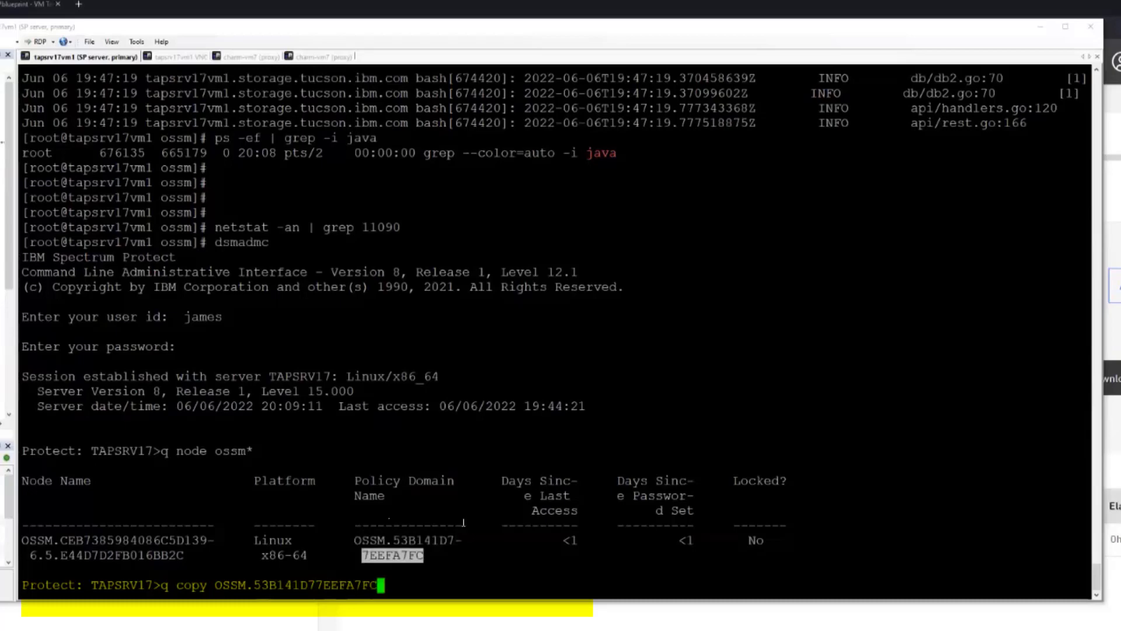
type("standard standard f")
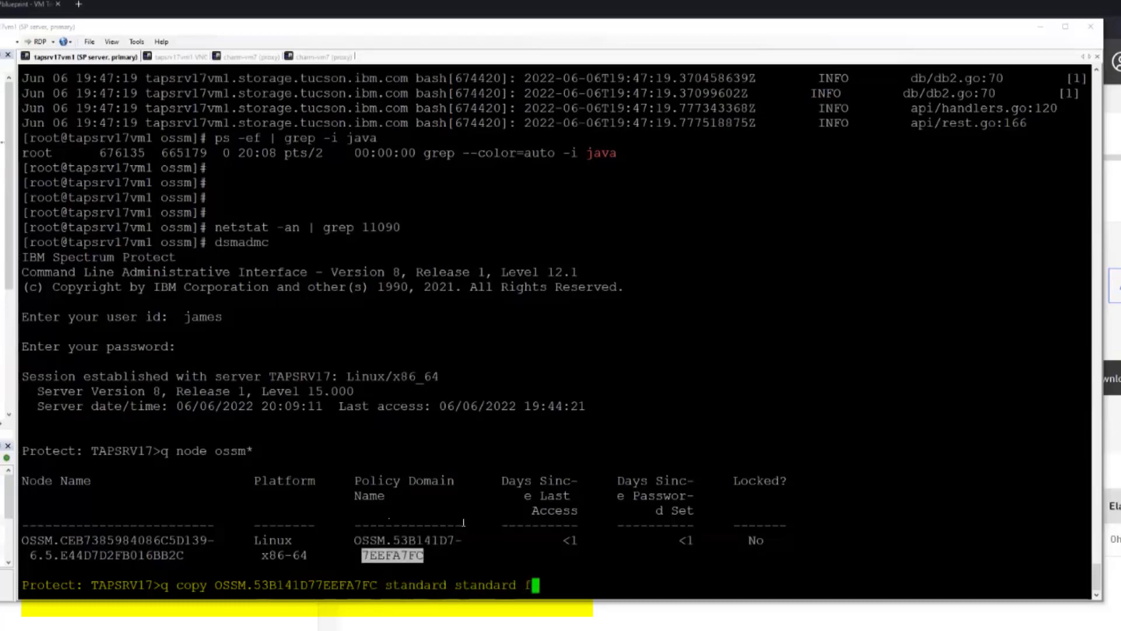
type("=d")
key("Return")
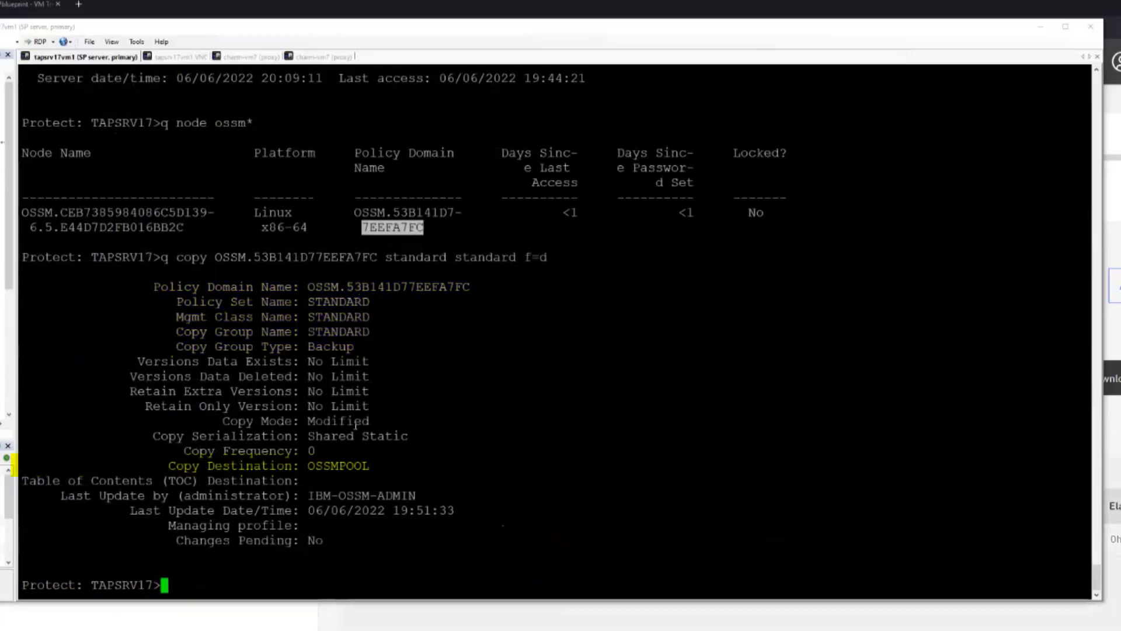
left_click_drag(168, 465, 374, 467)
left_click(373, 467)
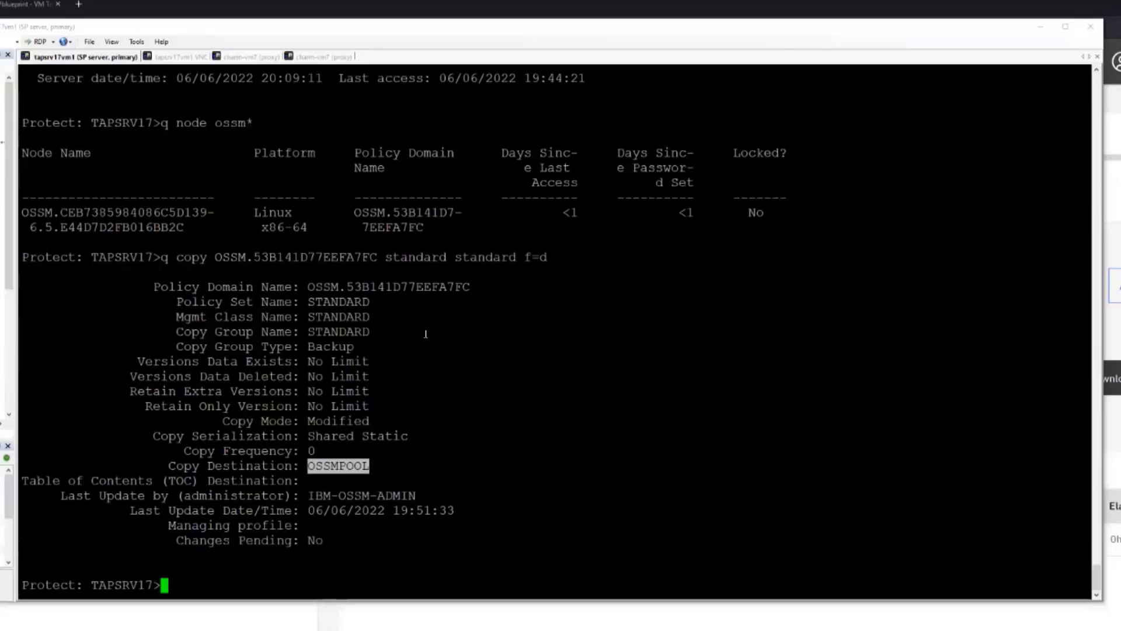
left_click(613, 388)
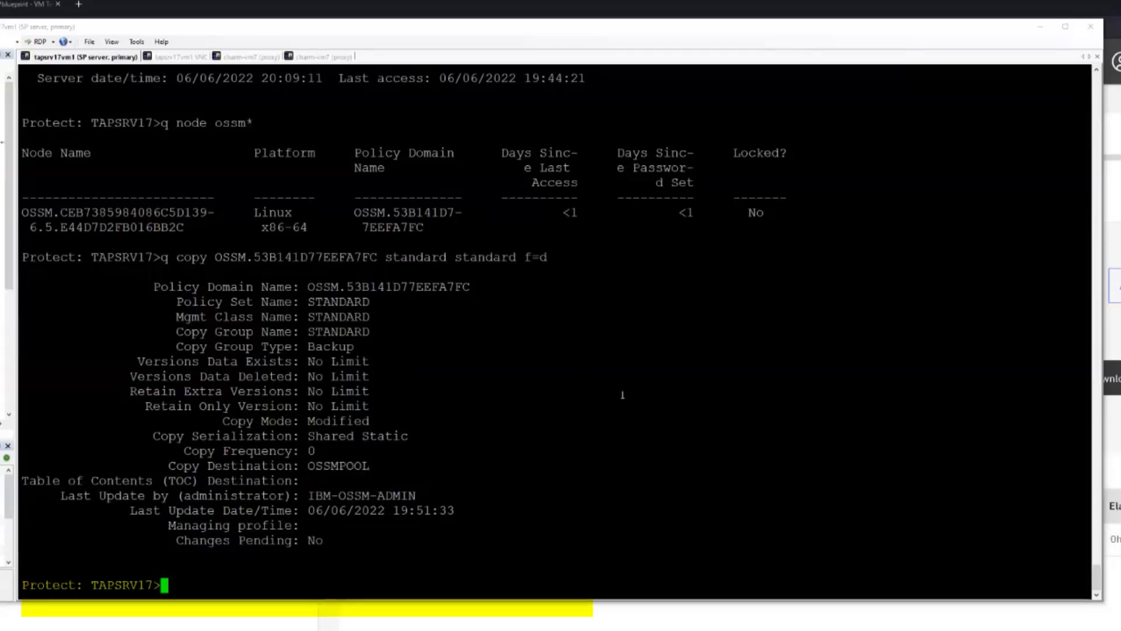
- Run q sess and page through all results, noting OSSM client session 29,387 among the idle sessions
type("q sessi")
key("Return")
left_click(195, 234)
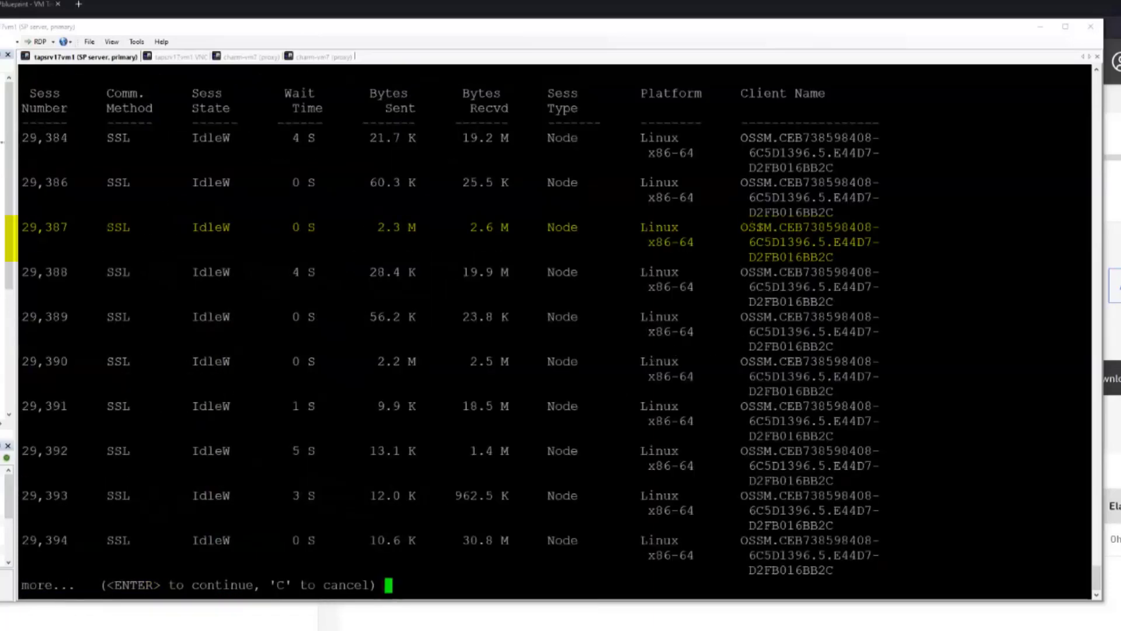
left_click_drag(740, 227, 849, 228)
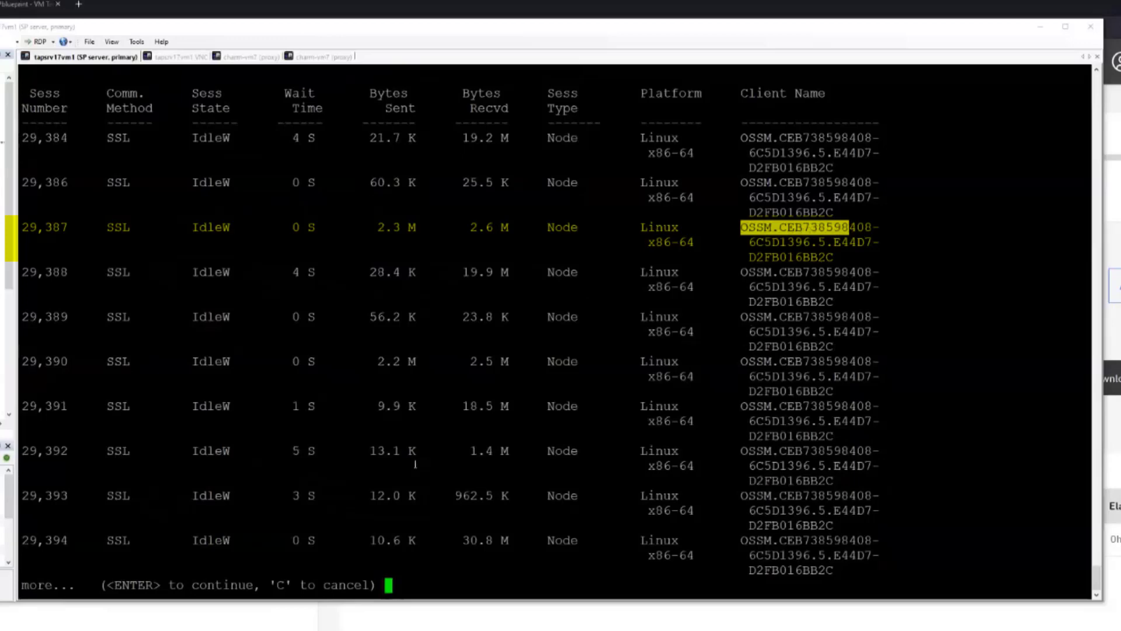
left_click(399, 367)
key("Return")
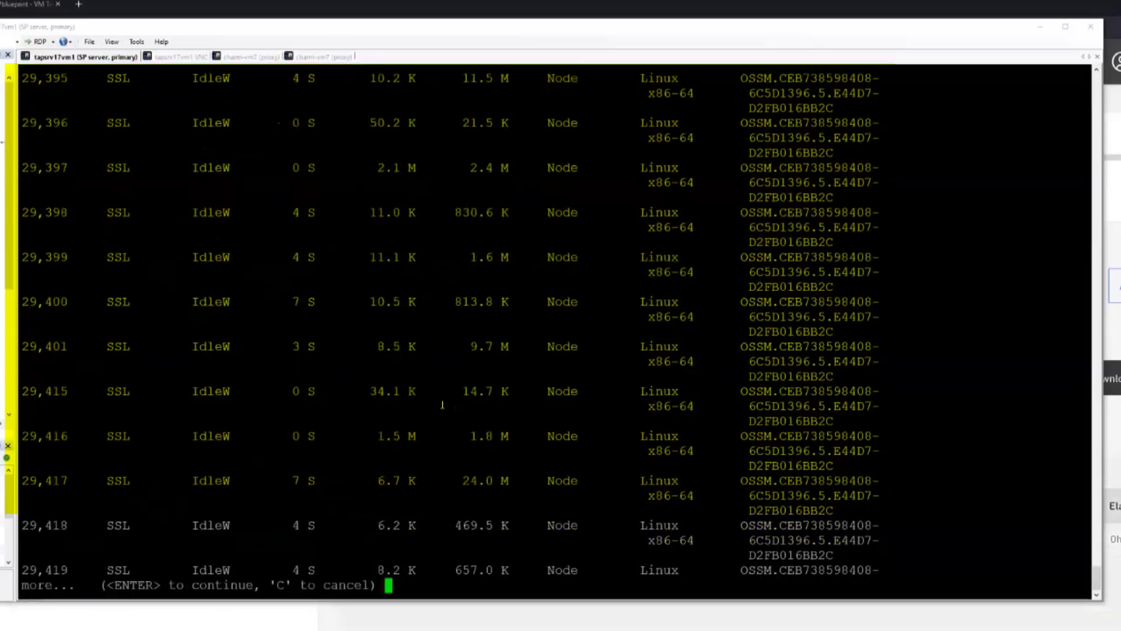
key("Return")
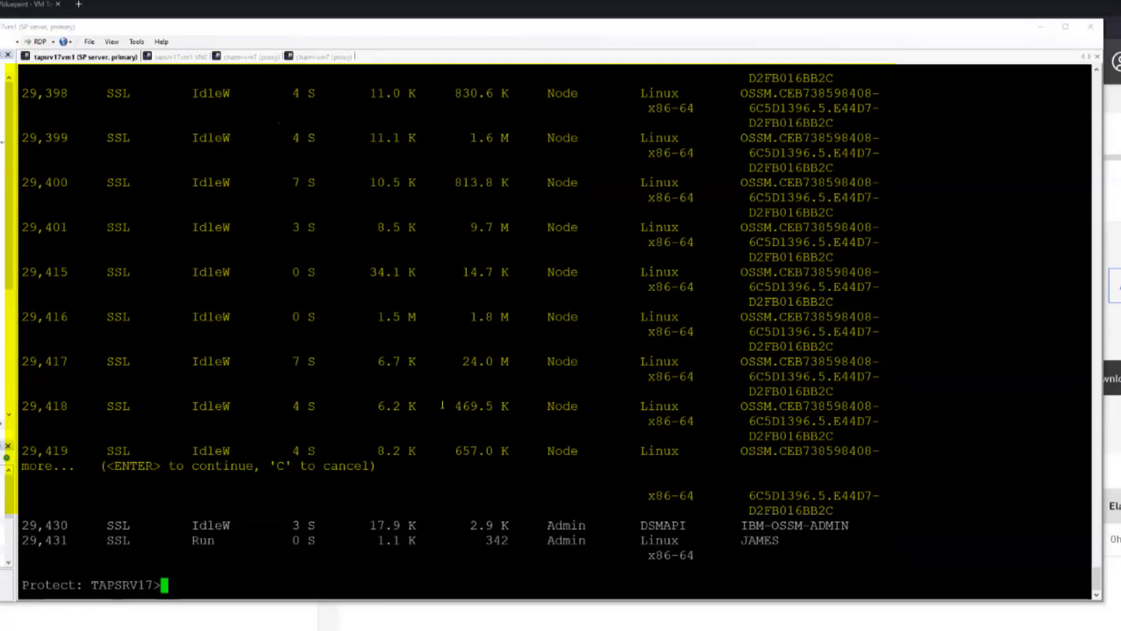
- Run q occ ossm* and query occupancy ossm*, showing 15 files, 52,096.02 MB in OSSMPOOL
type("q occ ossm*")
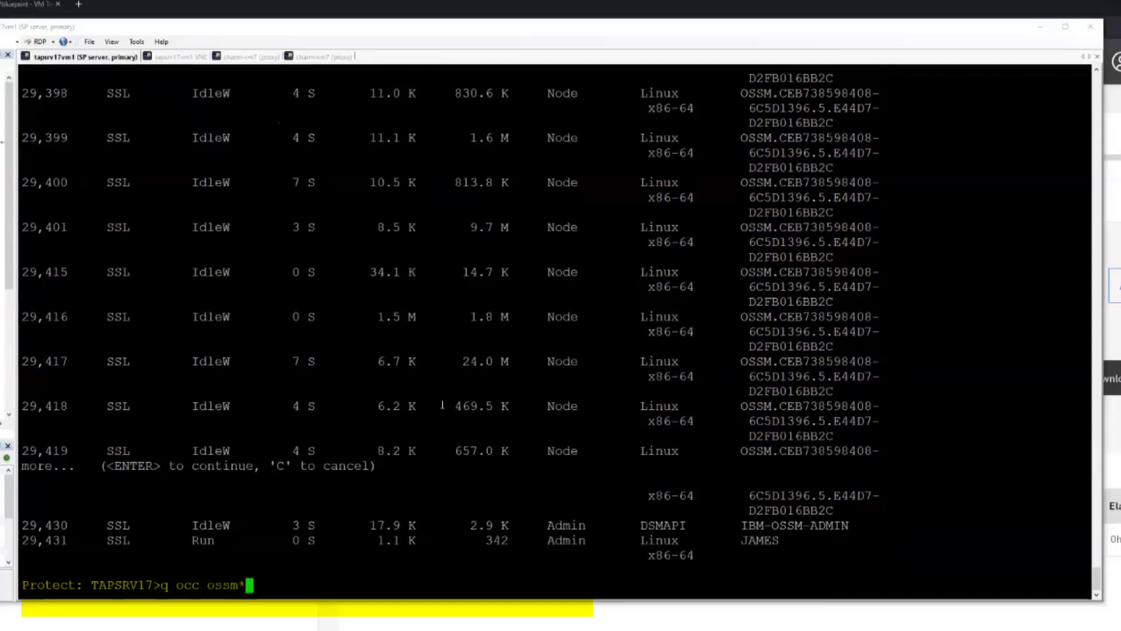
key("Return")
type("query occupancy ")
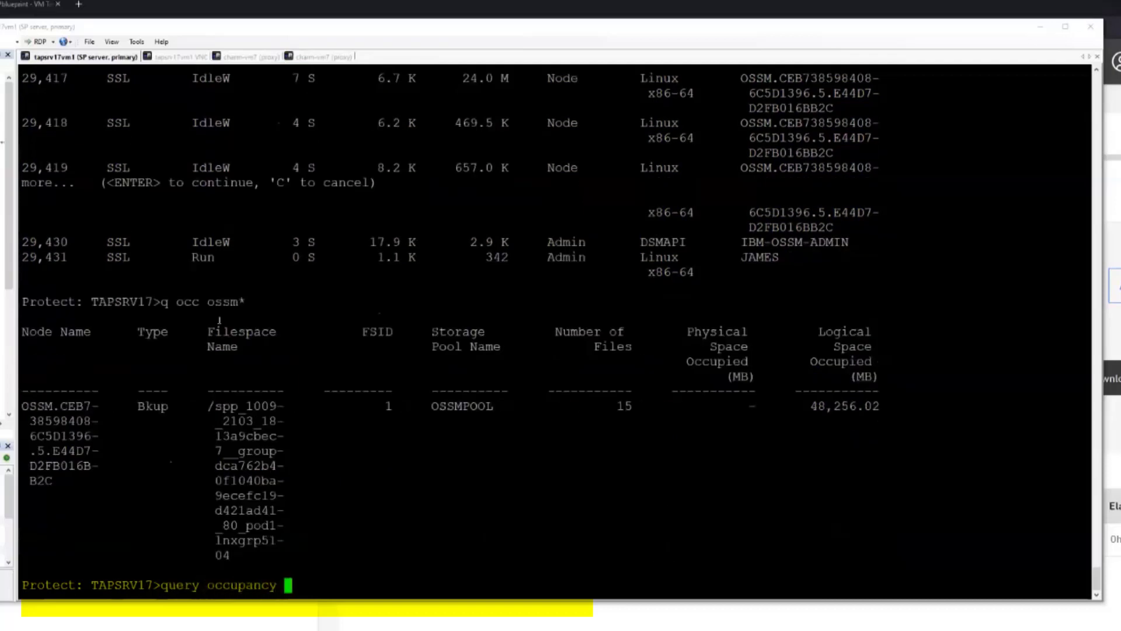
type("ossm*")
key("Return")
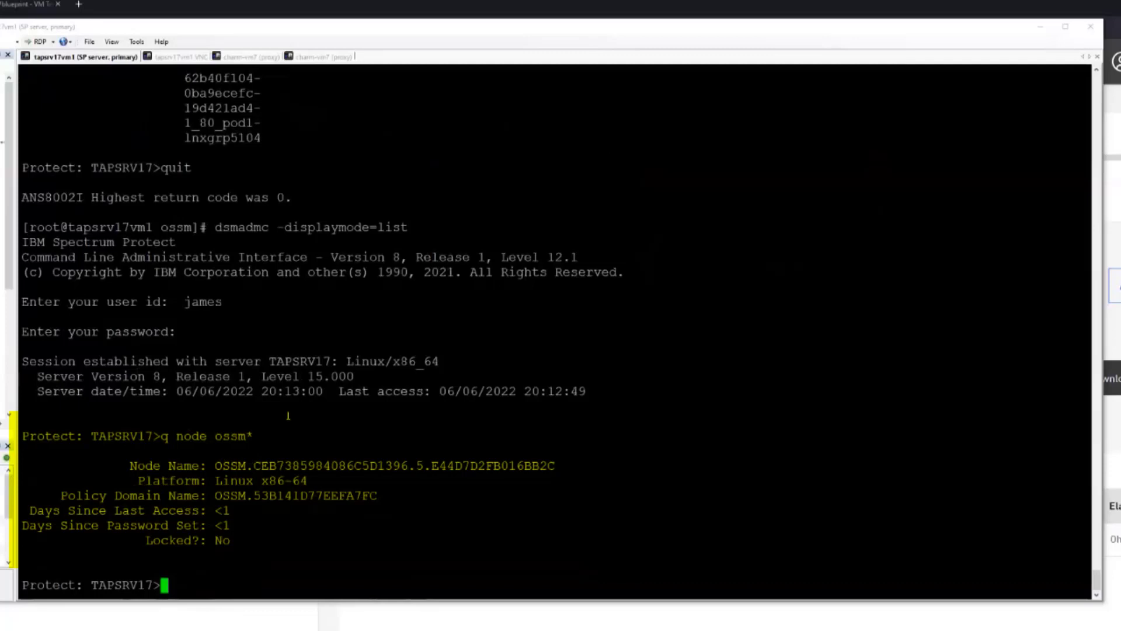
- Run 'q occupancy ossm*' and highlight the backup filespace name with 15 files and 57,856.02 MB in OSSMPOOL
type("q ")
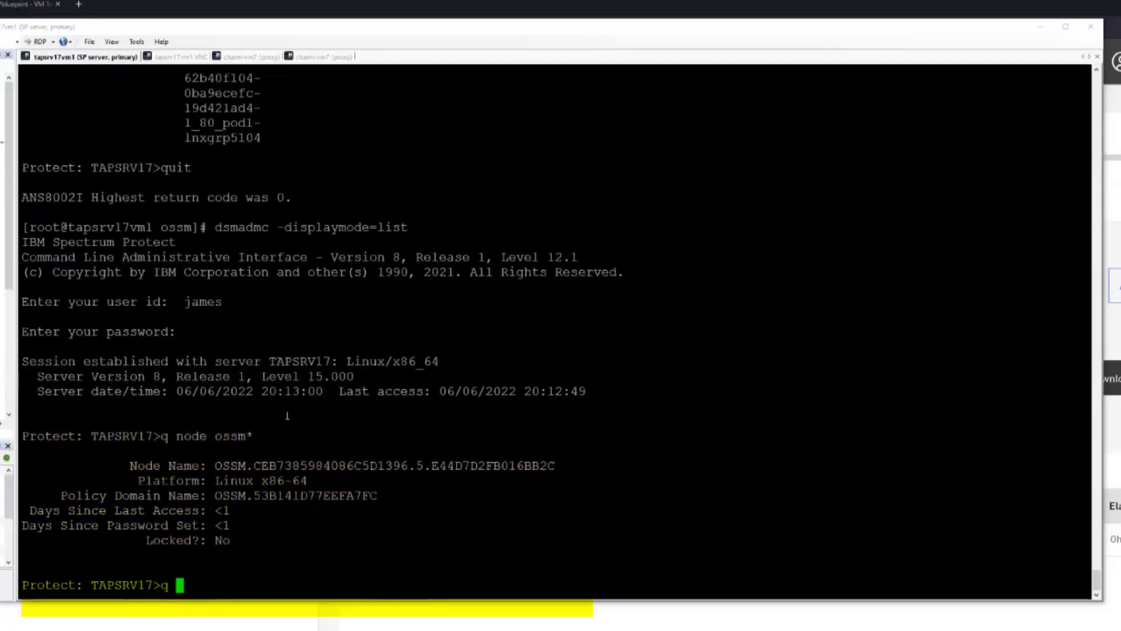
type("occupancy ossm*")
key("Return")
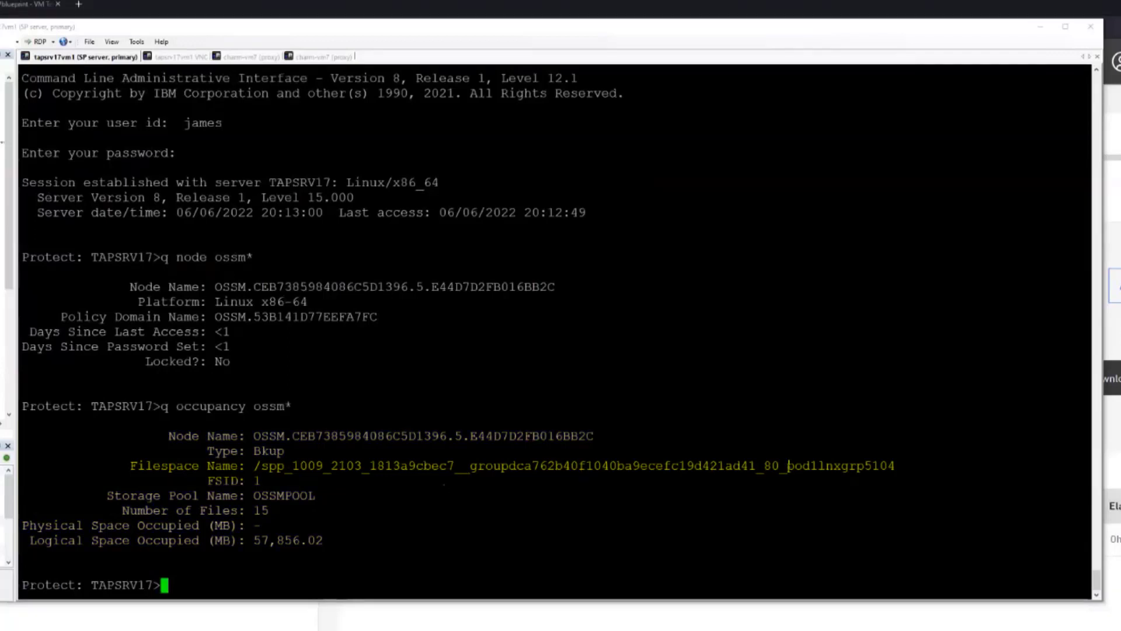
left_click_drag(805, 467, 895, 466)
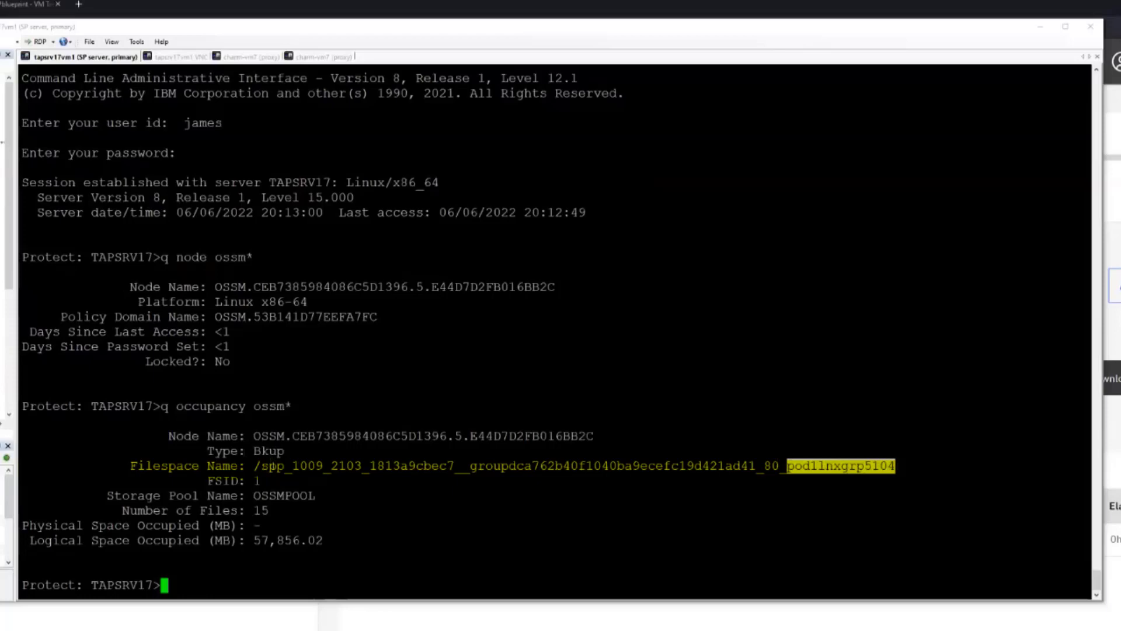
left_click_drag(263, 466, 779, 473)
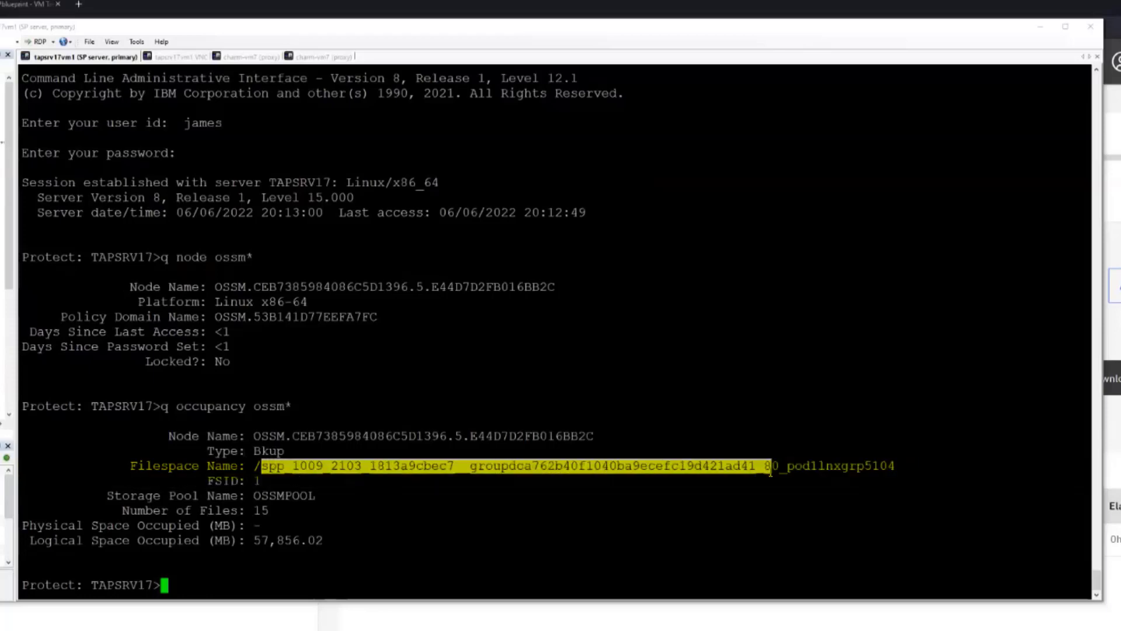
left_click(731, 471)
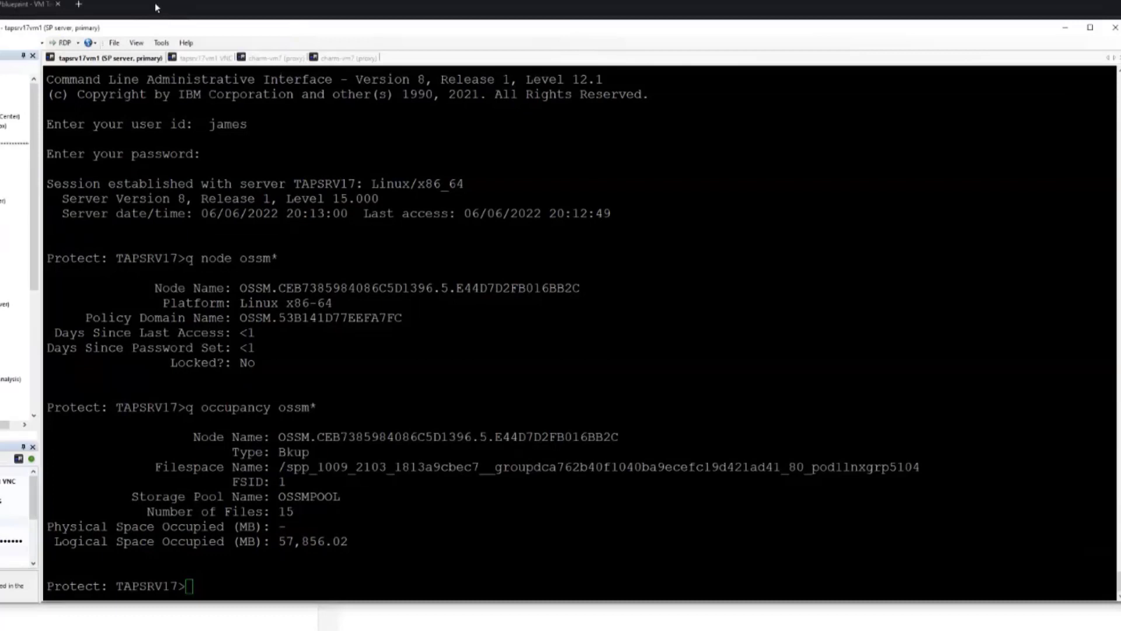
- Quit dsmadmc, run 'systemctl status ossm' and point out the ossm unit file path
type("quit")
key("Return")
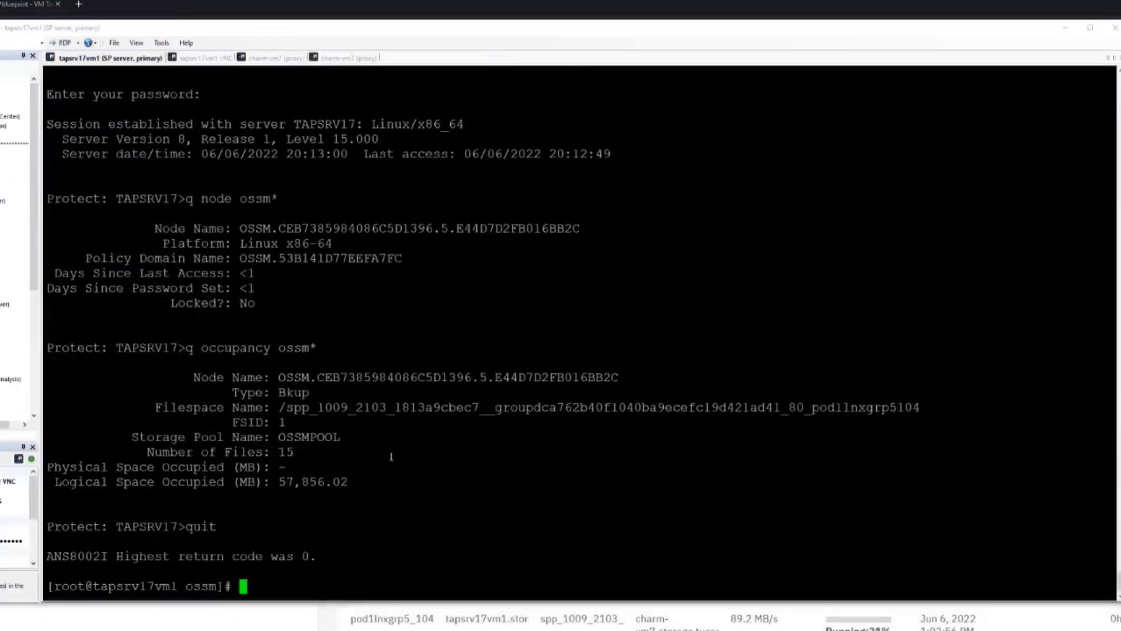
type("syst")
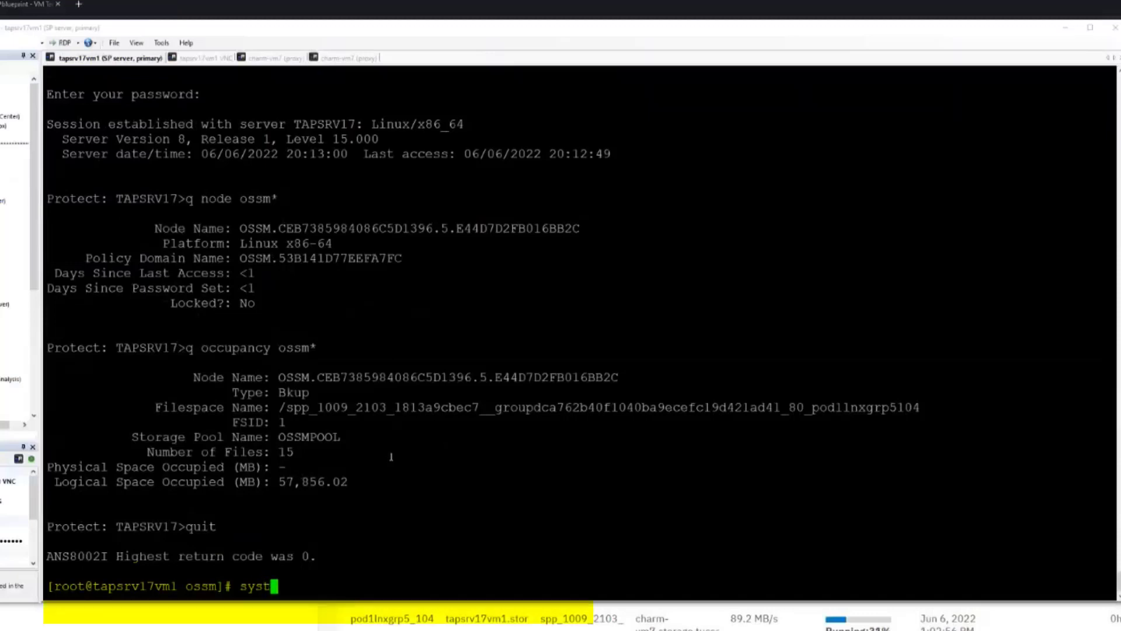
type("emctl status ossm")
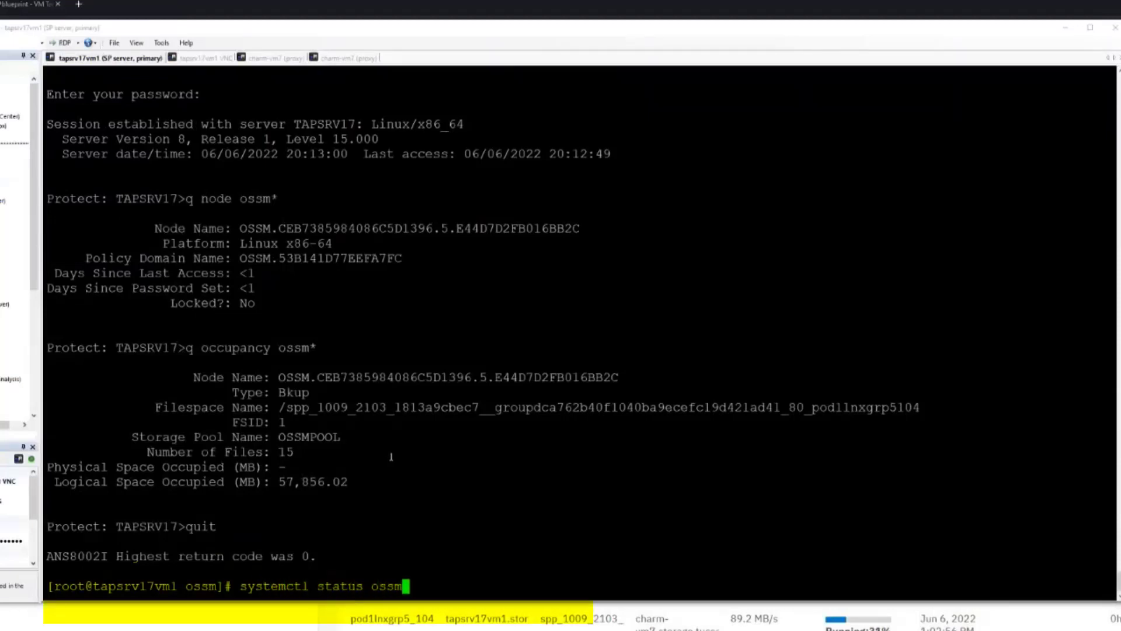
key("Return")
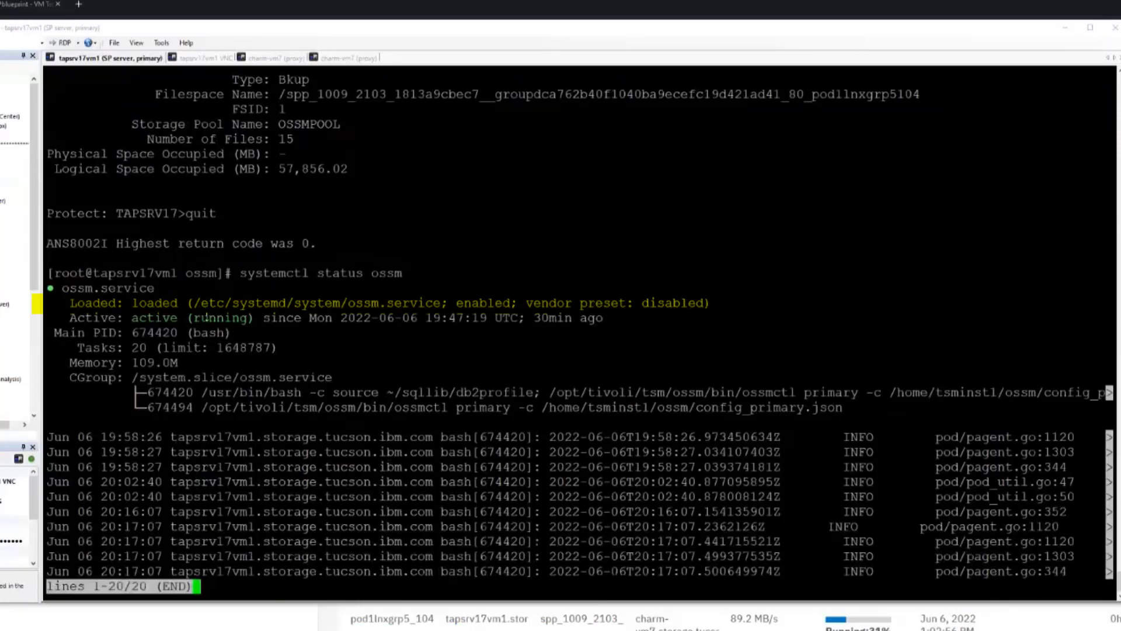
double_click(260, 305)
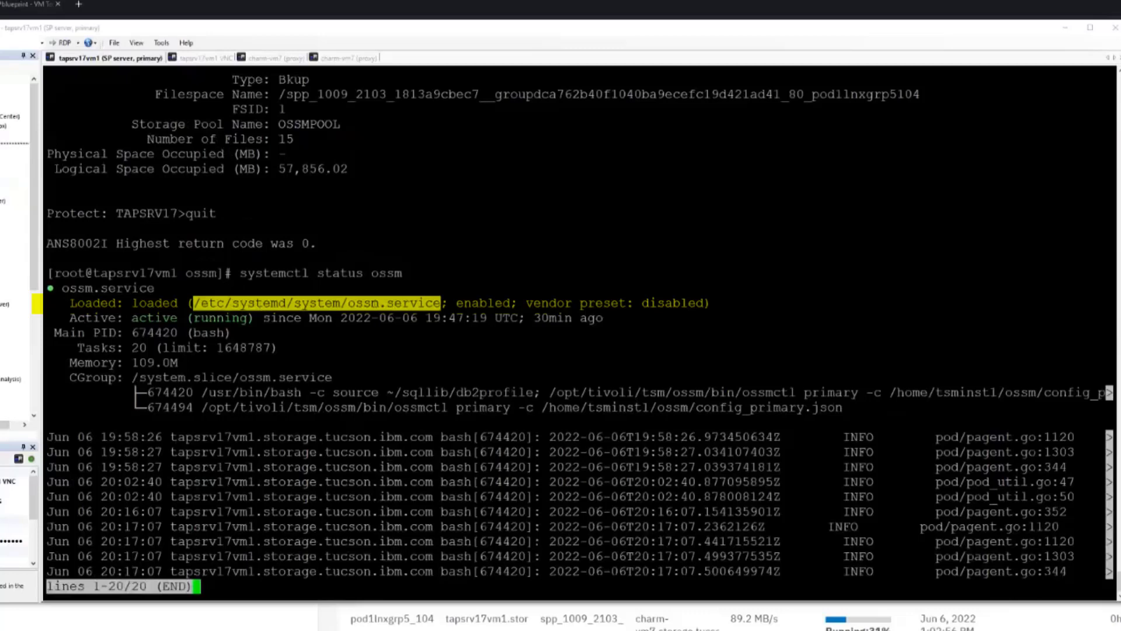
left_click(386, 349)
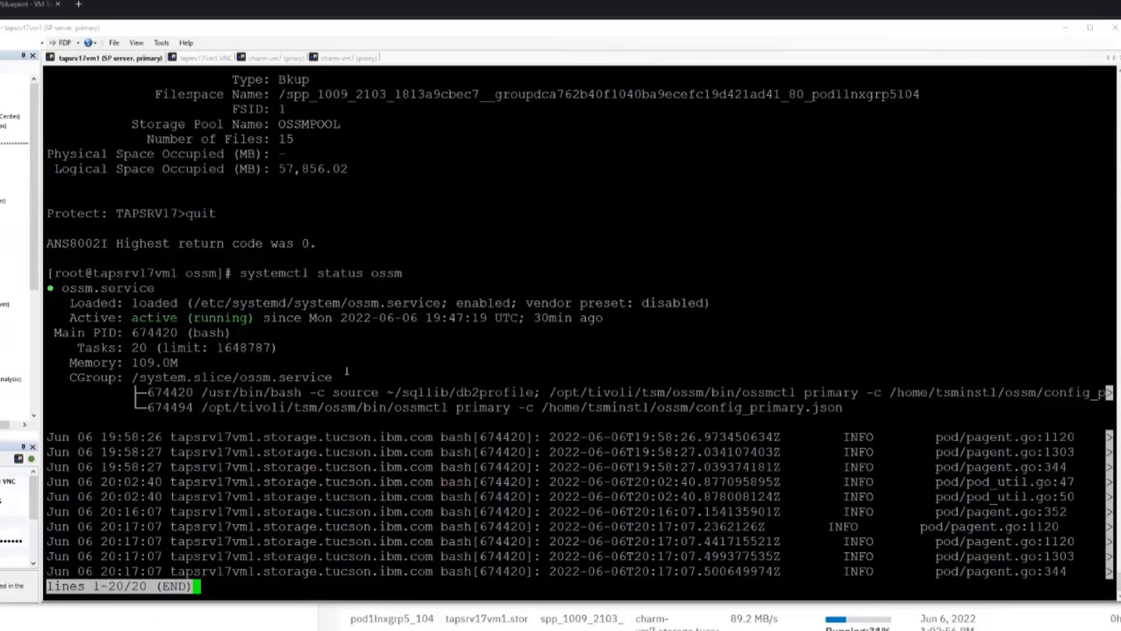
- On proxy charm-vm7, clear the screen and list the contents of /opt/IBM/SPP
type("ql")
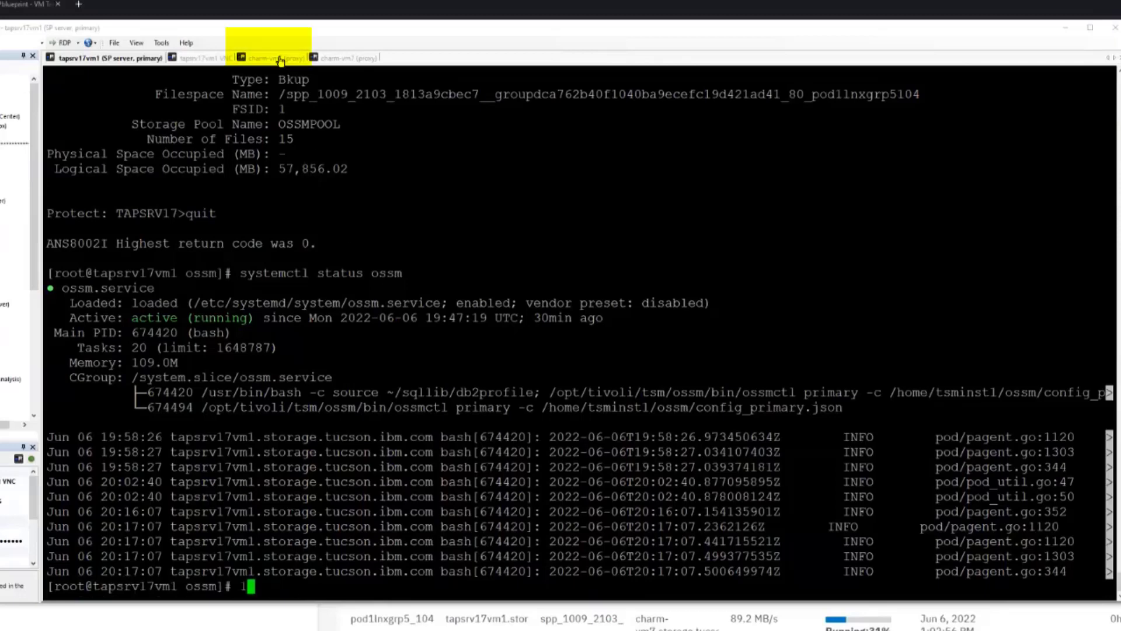
left_click(279, 59)
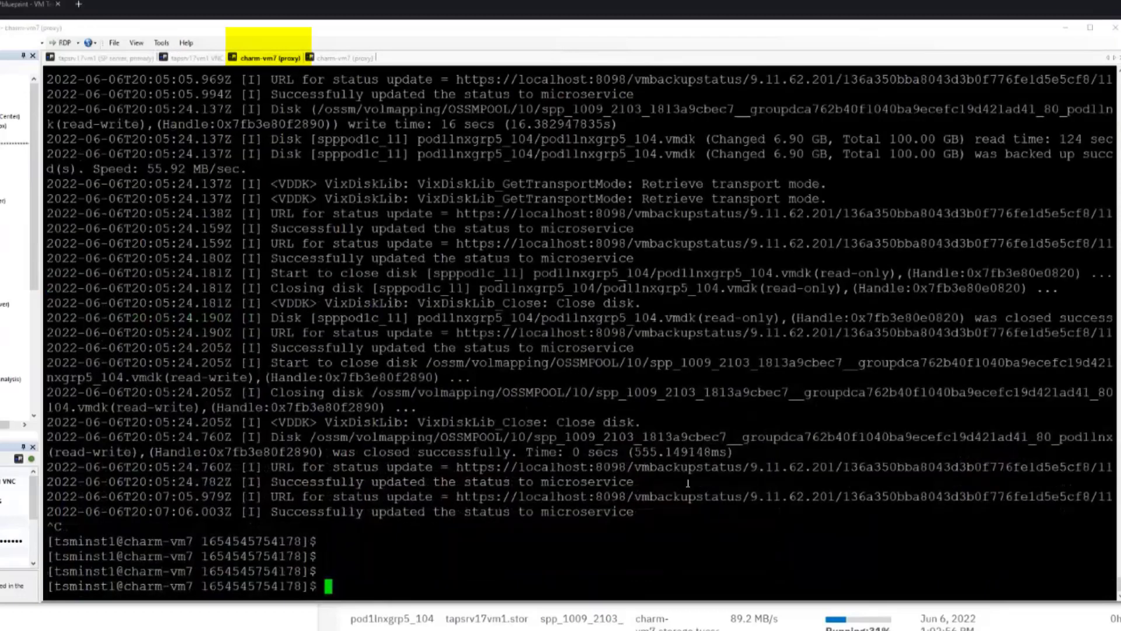
key("ctrl+l")
key("Return")
key("Return")
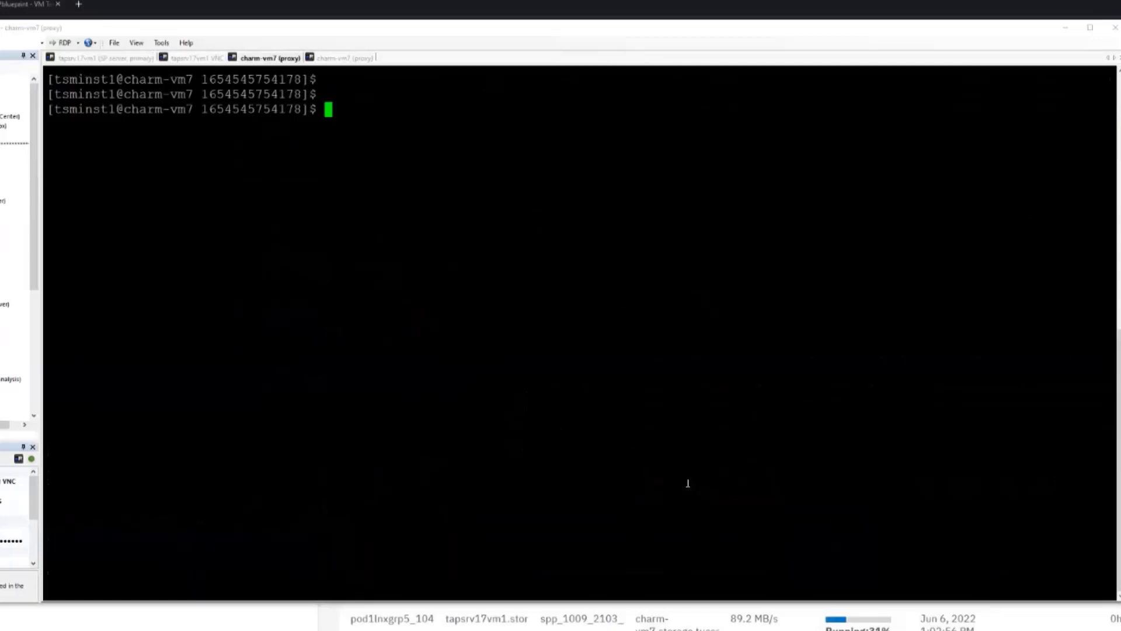
type("ls -l /opt/IBM?S")
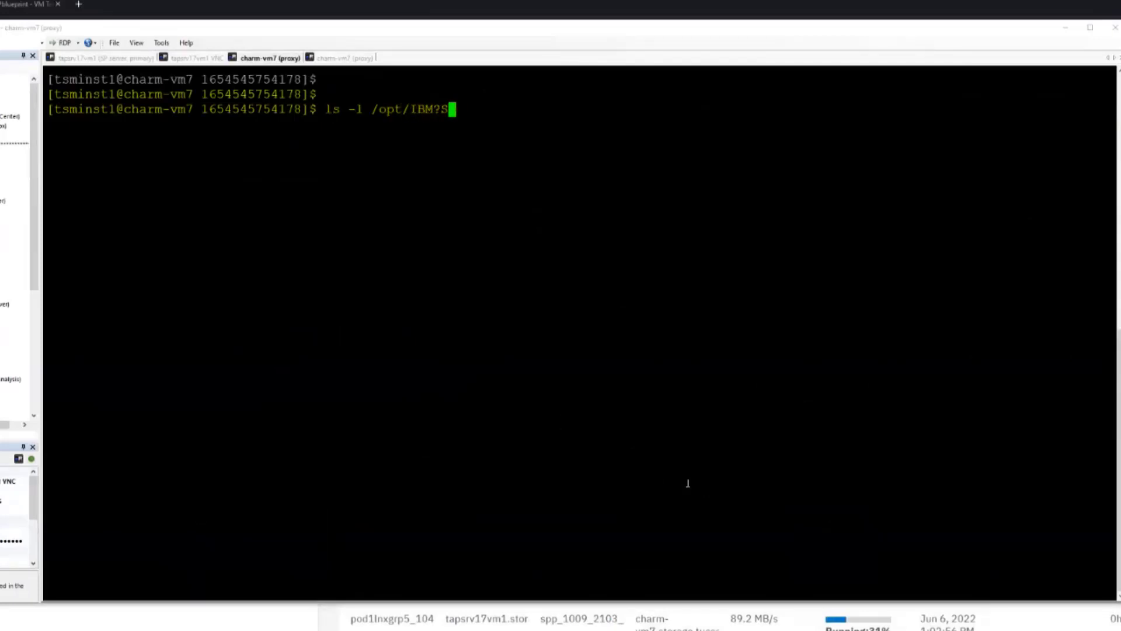
key("BackSpace")
type("/SPP")
key("Return")
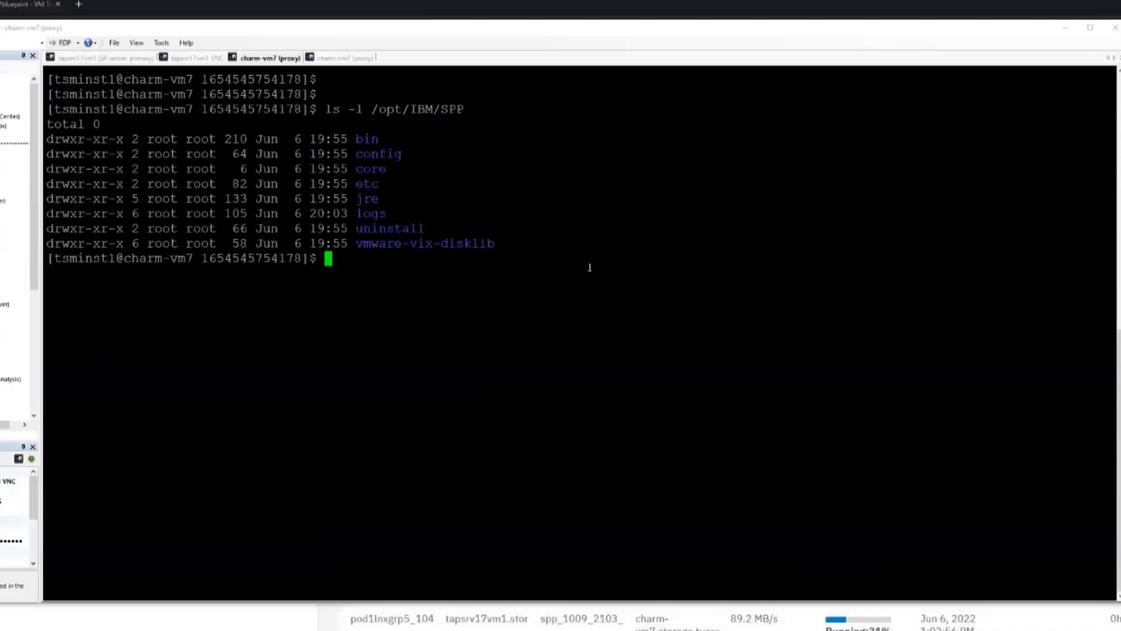
- Change into /ossm and list its files with 'ls -l'
type("cd /ossm")
key("Return")
type("ls -l")
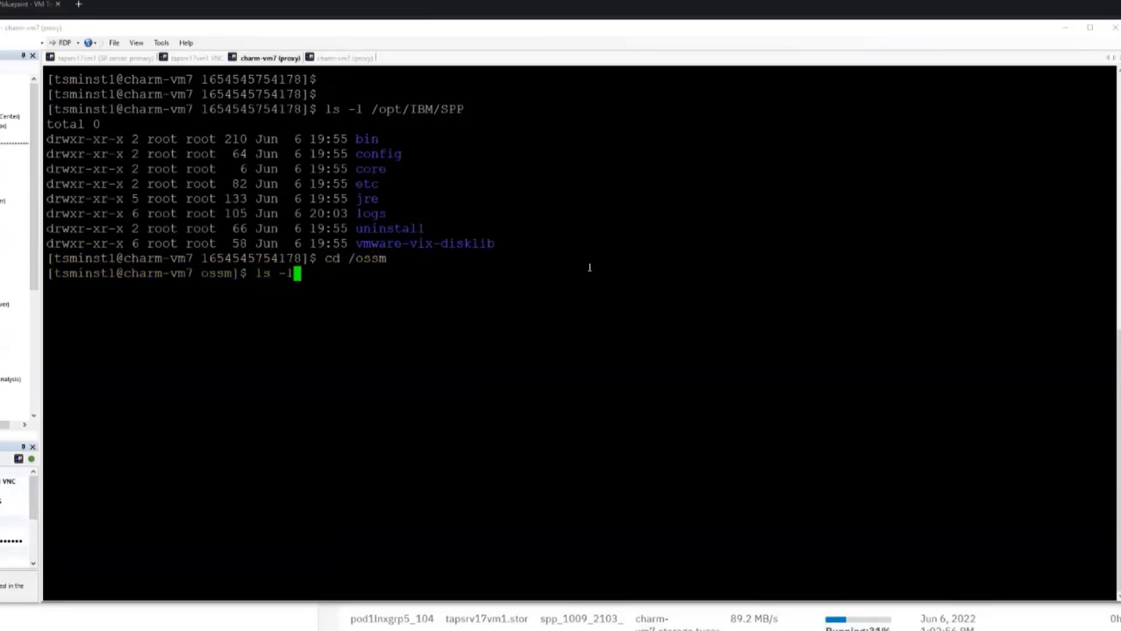
key("Return")
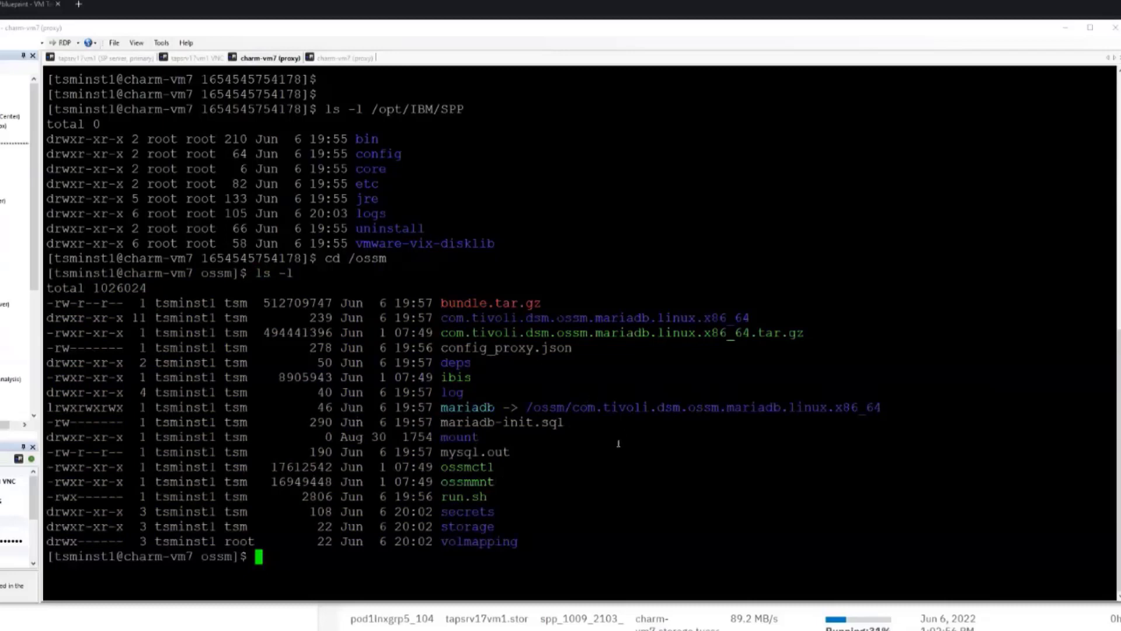
- Check 'sudo systemctl status ossm' on the proxy, confirming it is active (running)
double_click(368, 258)
left_click(470, 274)
type("su")
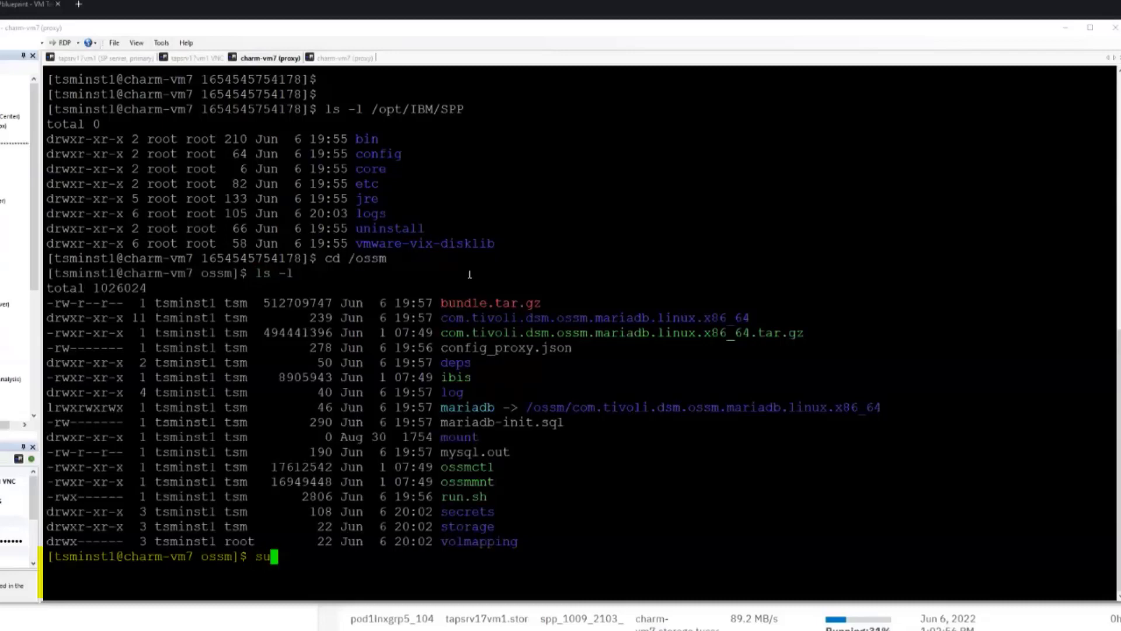
type("do sys")
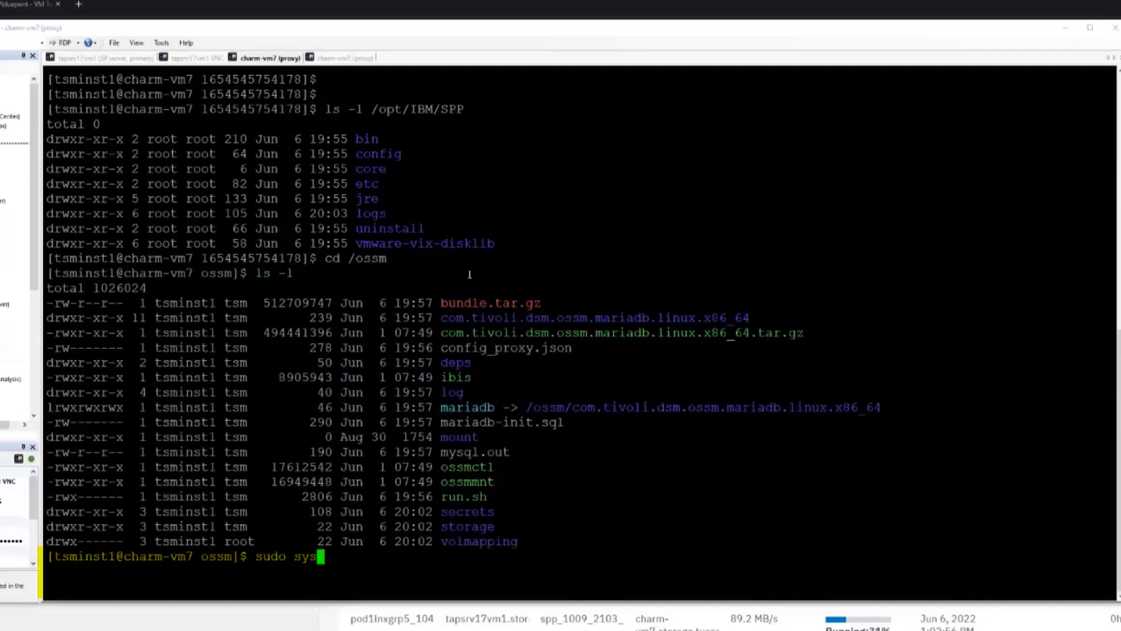
type("temctl status ossm")
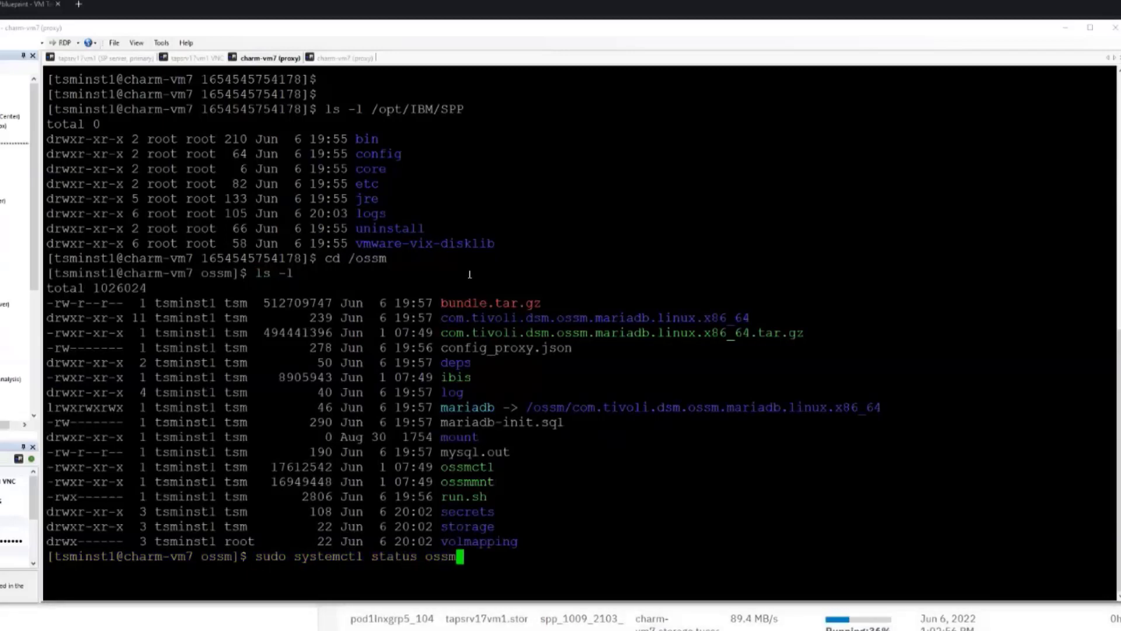
key("Return")
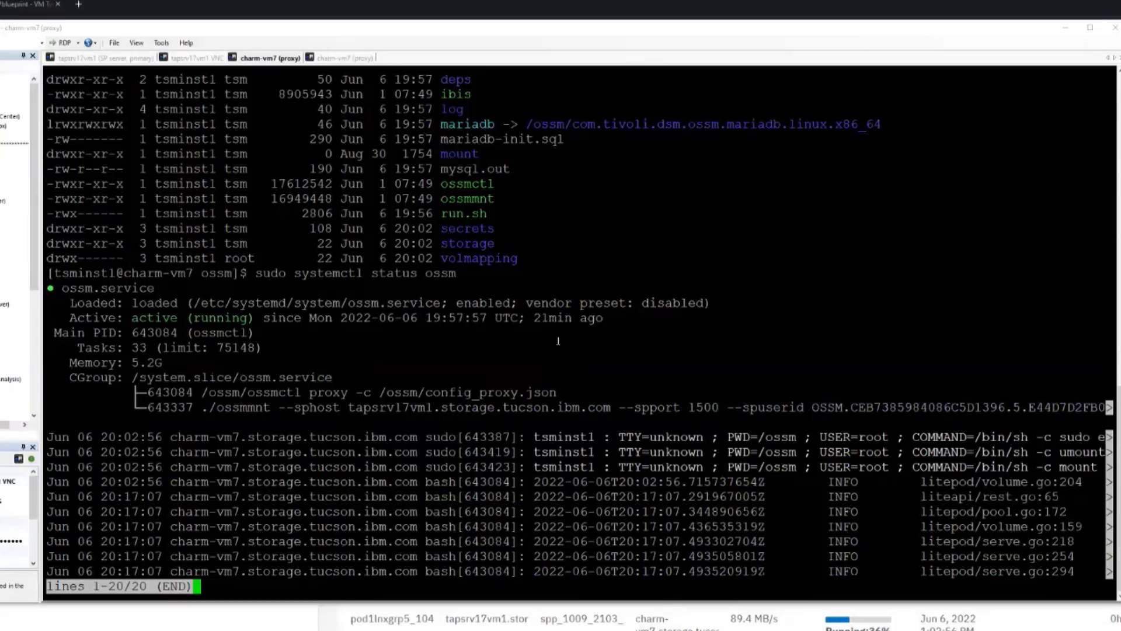
key("q")
- Check the ossm-db service status, pointing out mariadb in its process path
key("Up")
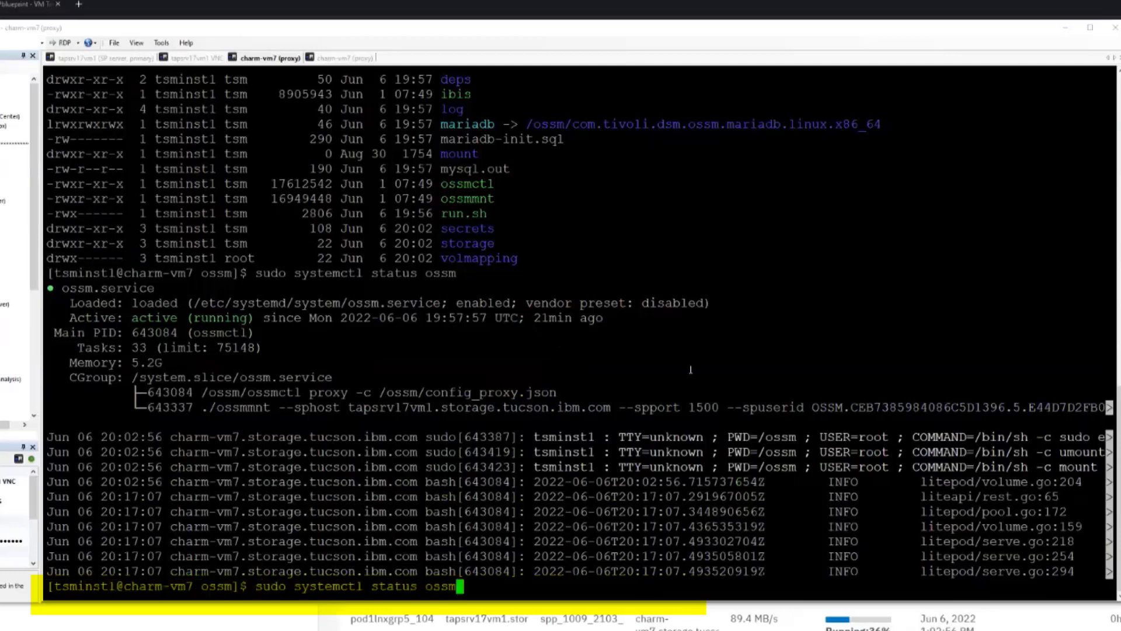
type("-db")
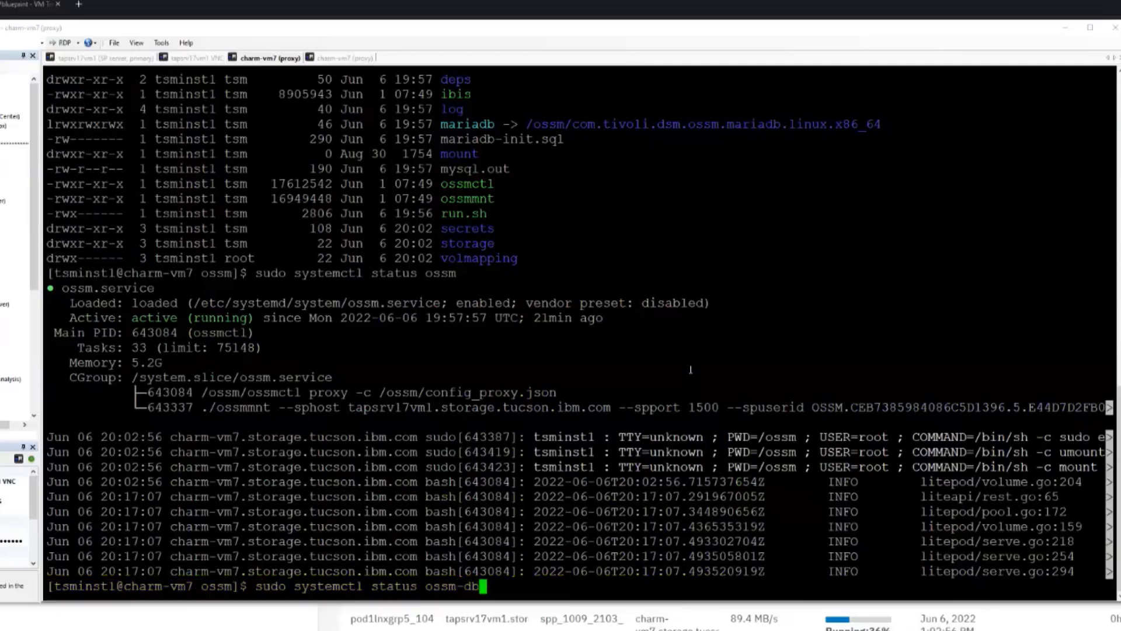
key("Return")
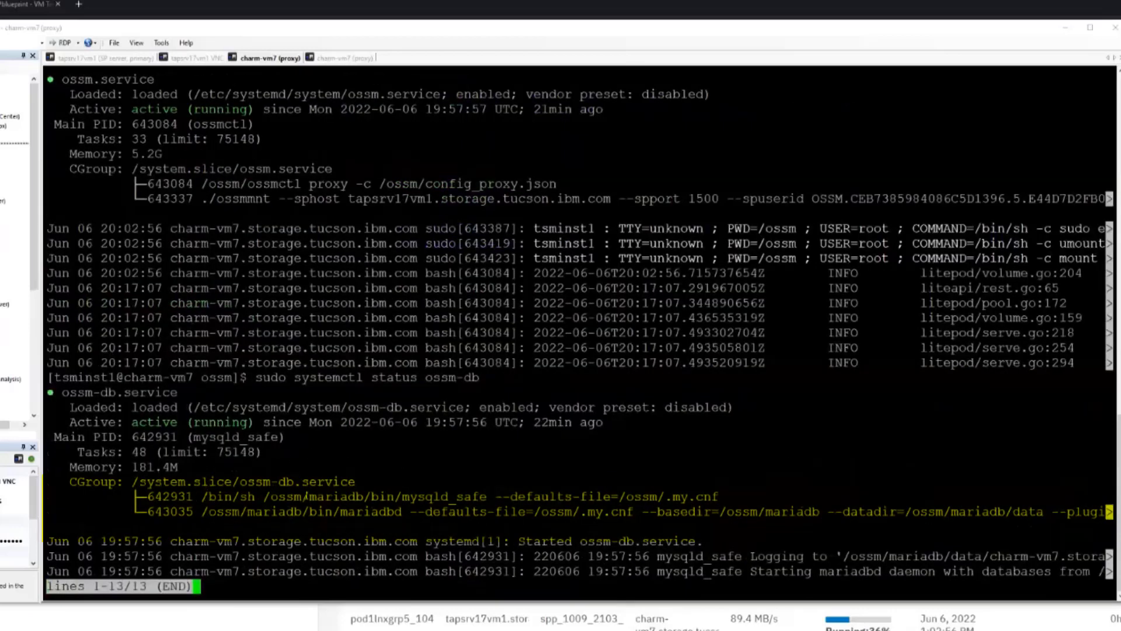
left_click_drag(308, 497, 363, 497)
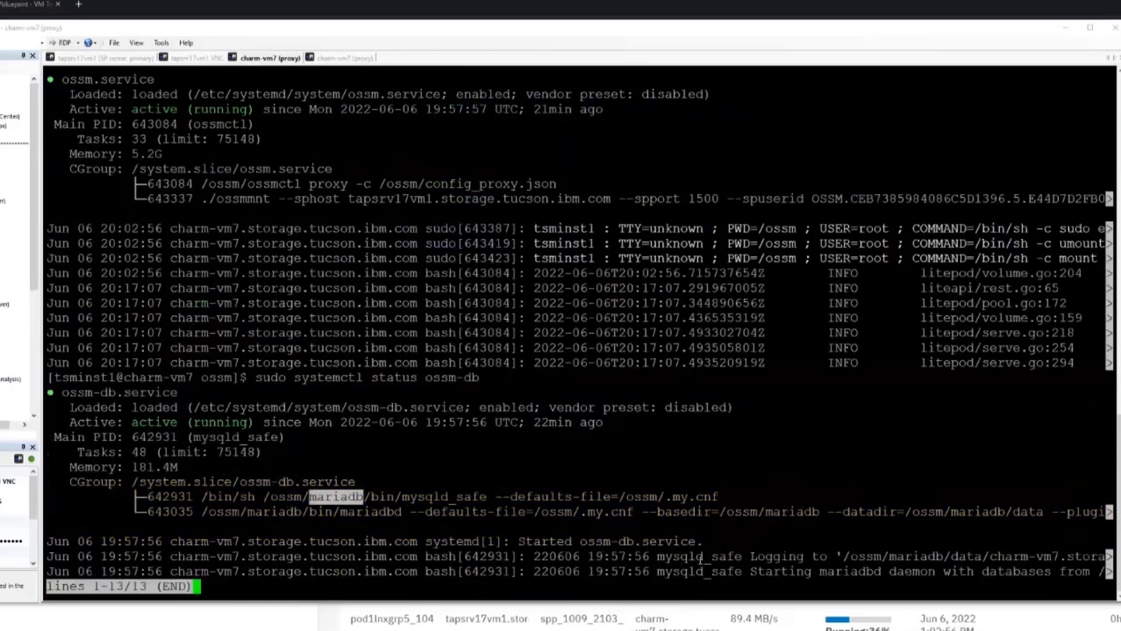
key("q")
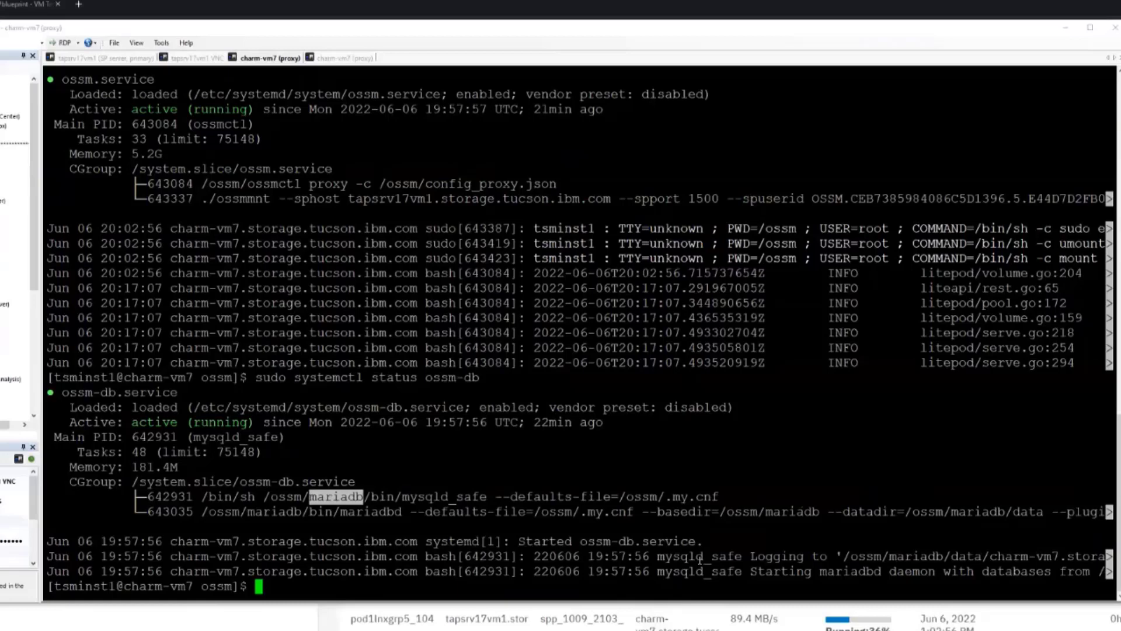
- On the SP server tapsrv17vm1, rerun 'systemctl status ossm' to confirm it is running
left_click(125, 61)
key("Return")
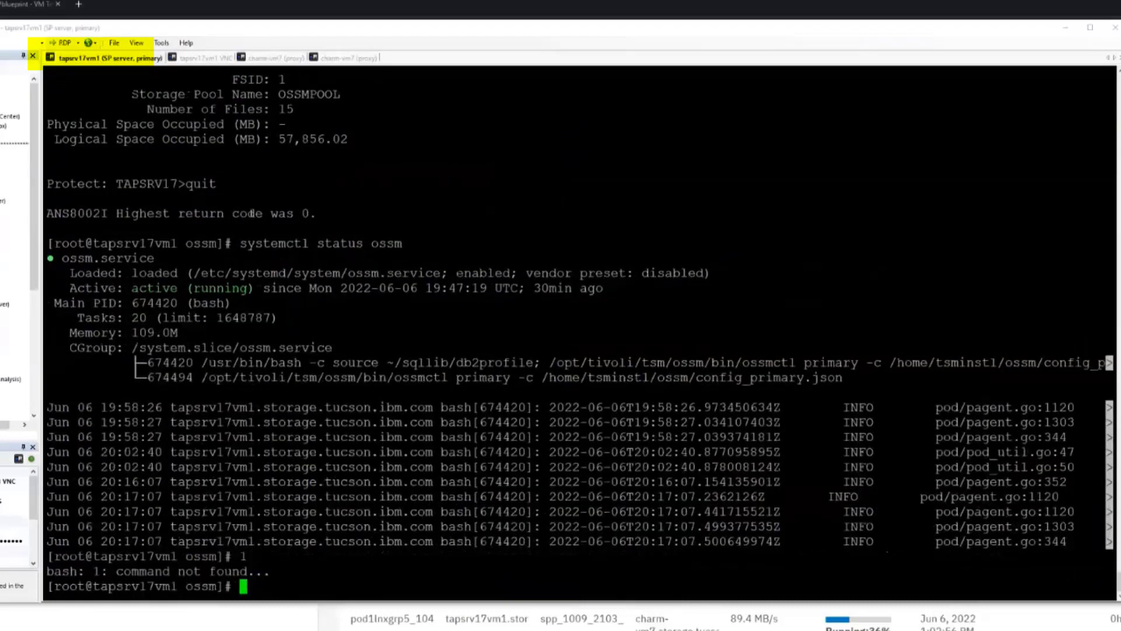
key("Return")
key("Return")
key("Return")
type("systemc")
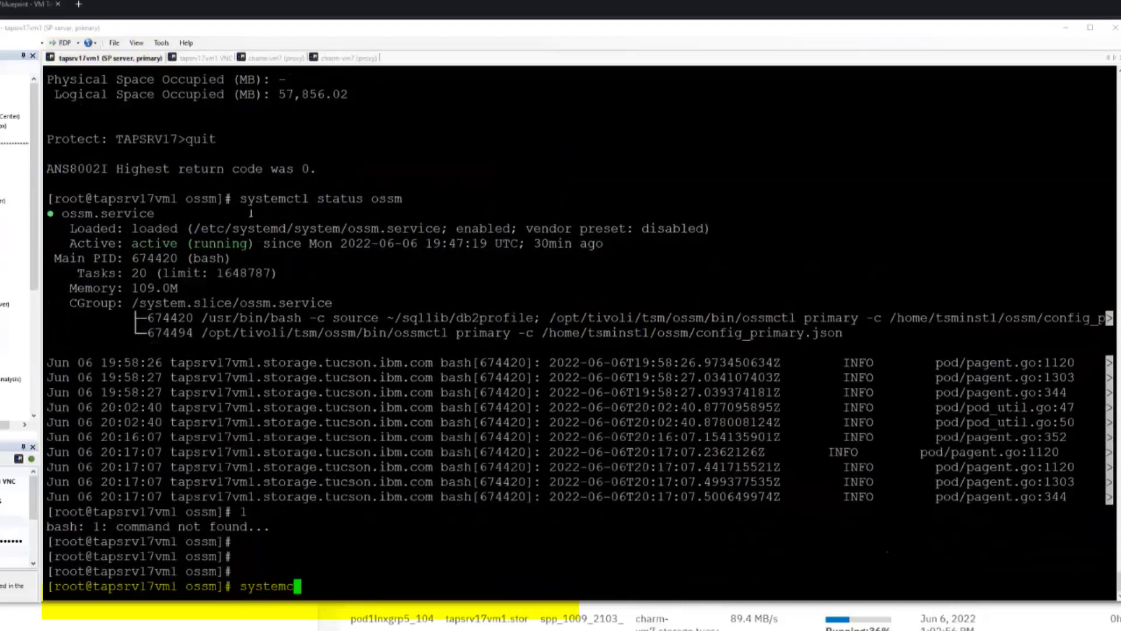
type("tl status ossm")
key("Return")
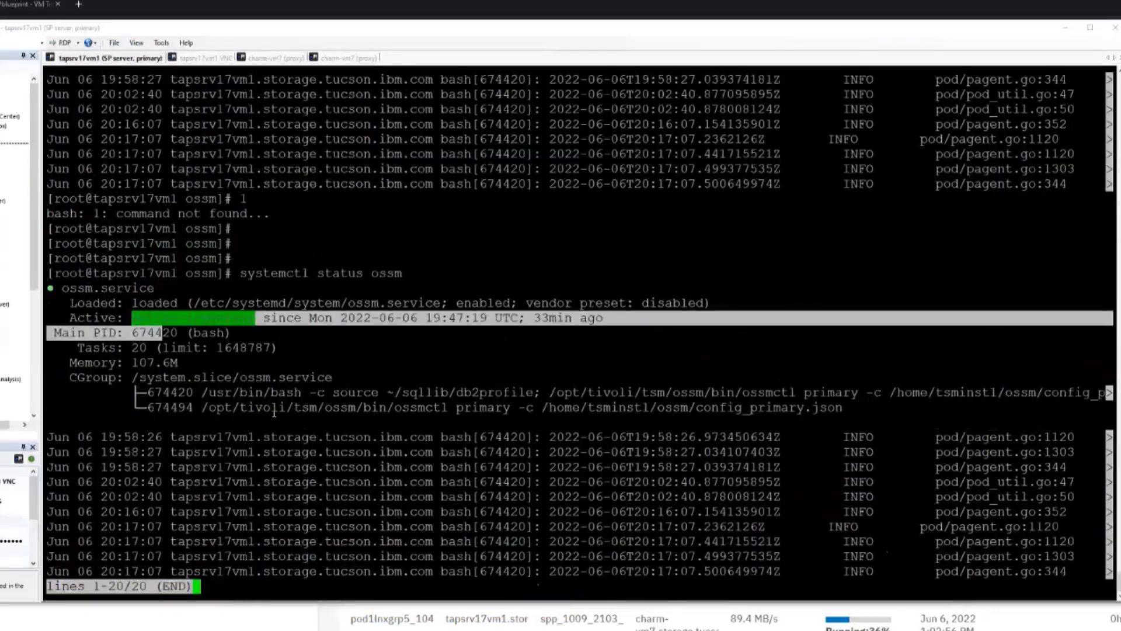
- On proxy charm-vm7, rerun 'sudo systemctl status ossm' and return to the shell prompt
left_click(284, 59)
key("Up")
key("Up")
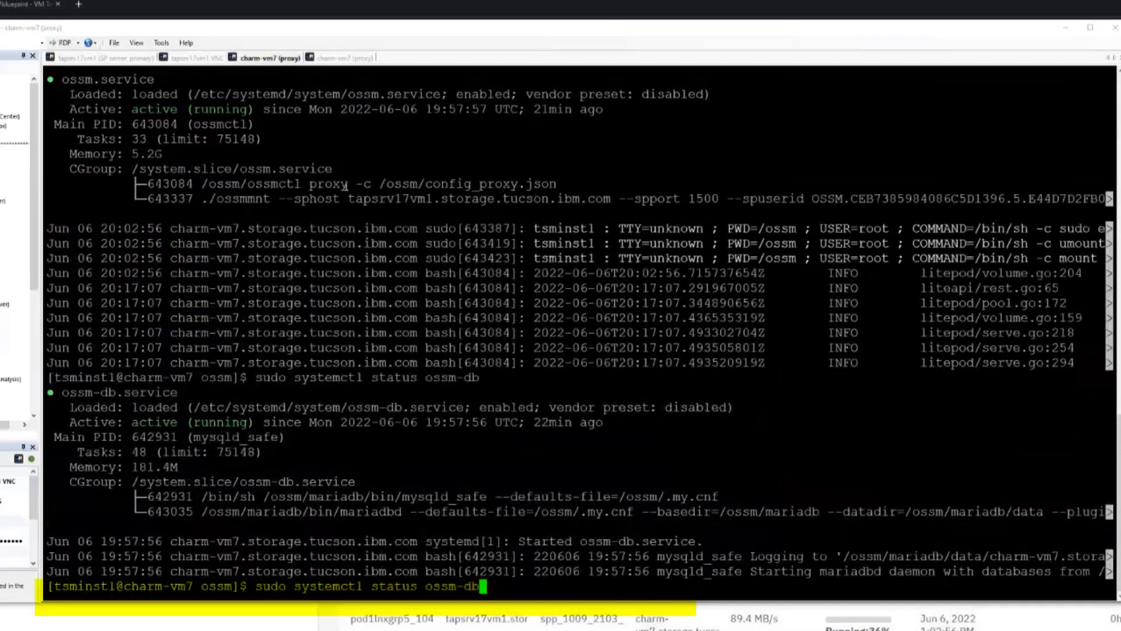
key("Return")
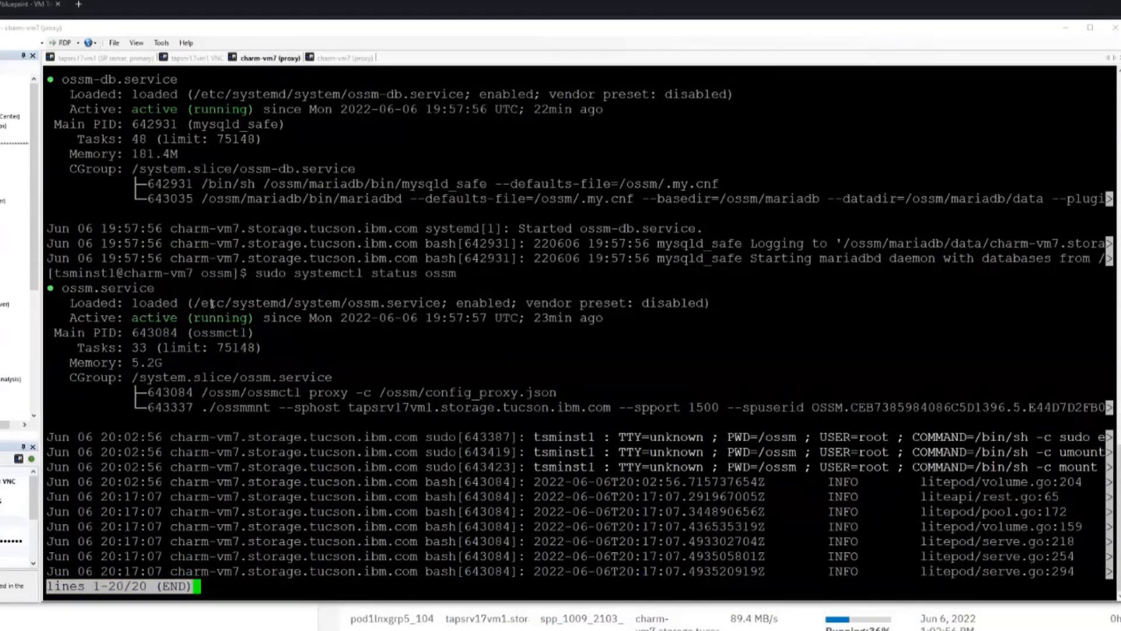
key("q")
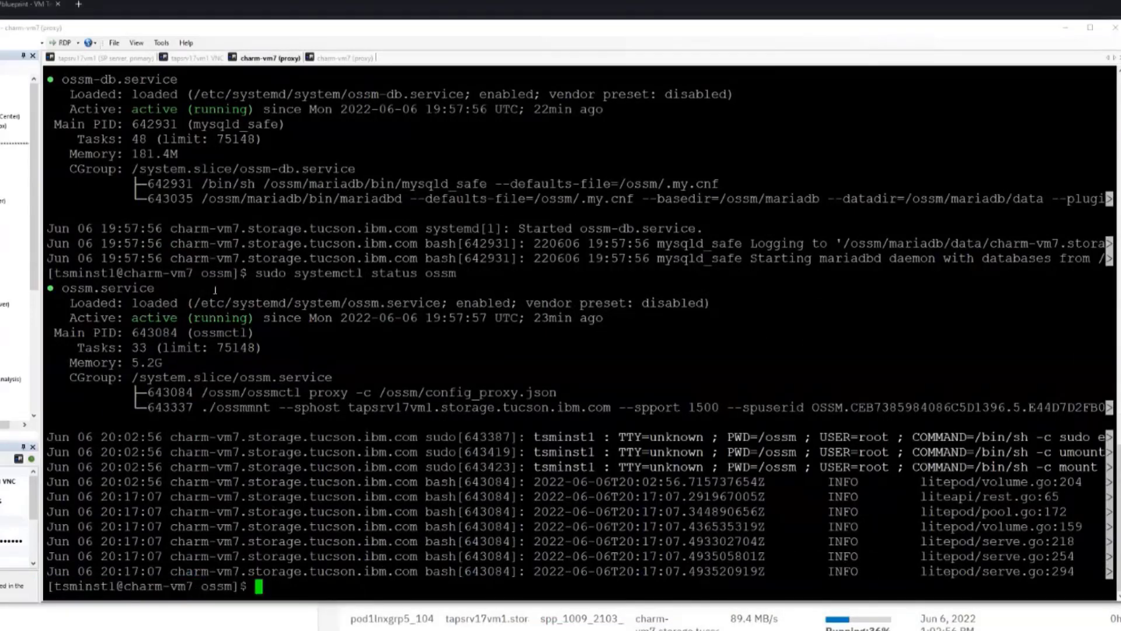
key("Return")
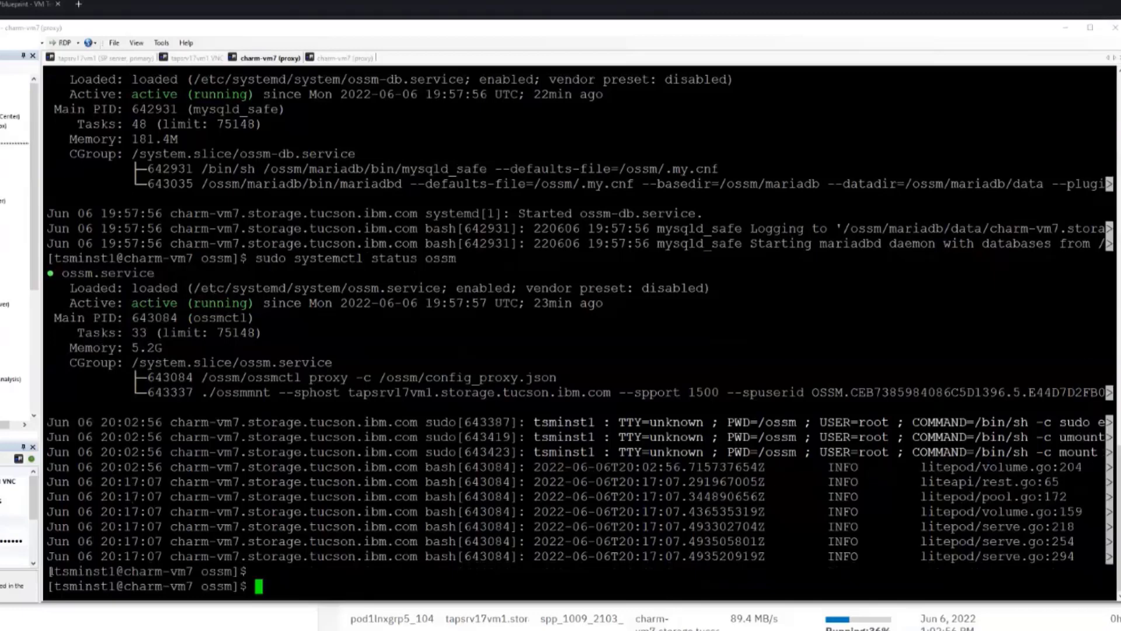
left_click_drag(53, 571, 115, 572)
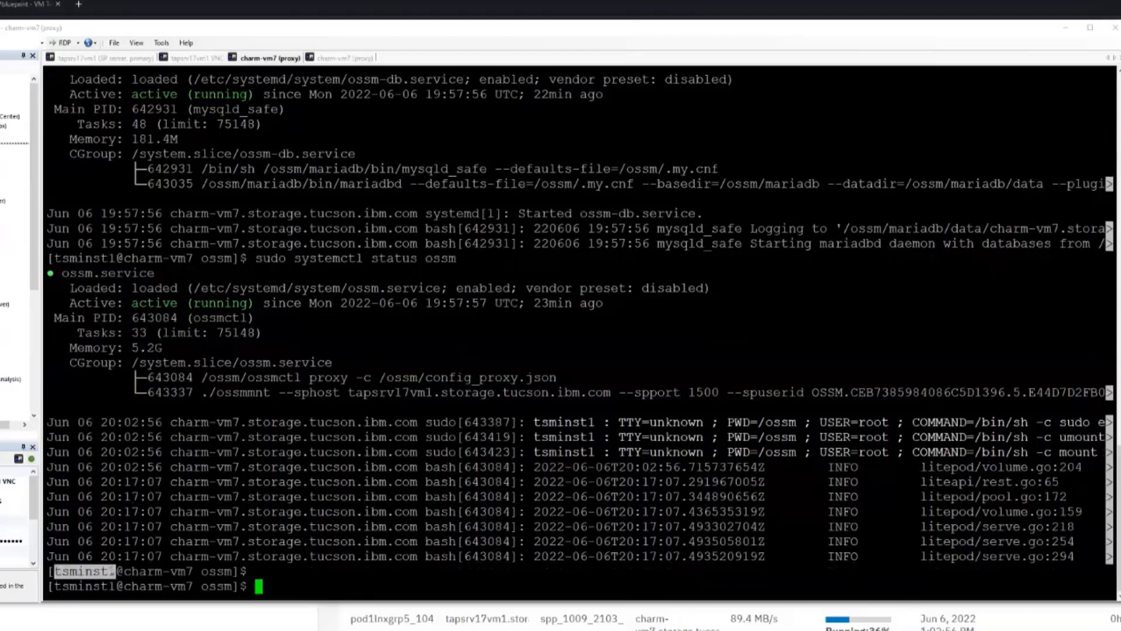